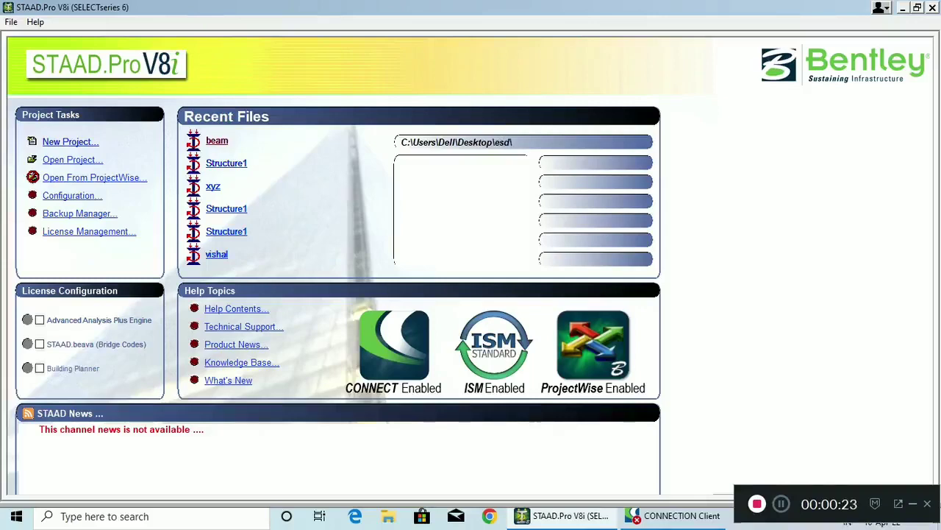
Create a new Space model named Structure1 in meter and kilonewton units, starting with Add Beam.
{"action": "left_click", "coordinate": [70, 141]}
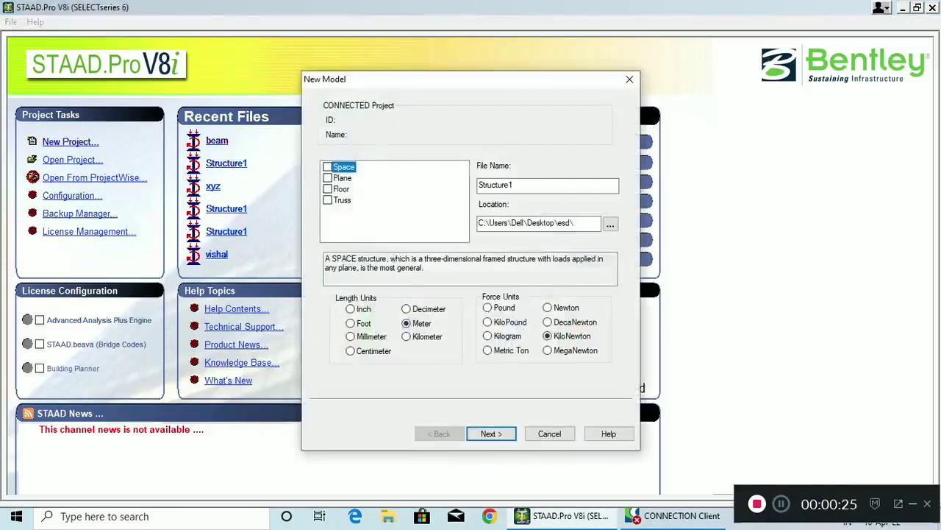
{"action": "left_click", "coordinate": [328, 167]}
{"action": "left_click_drag", "start_coordinate": [517, 185], "coordinate": [489, 185]}
{"action": "left_click", "coordinate": [514, 186]}
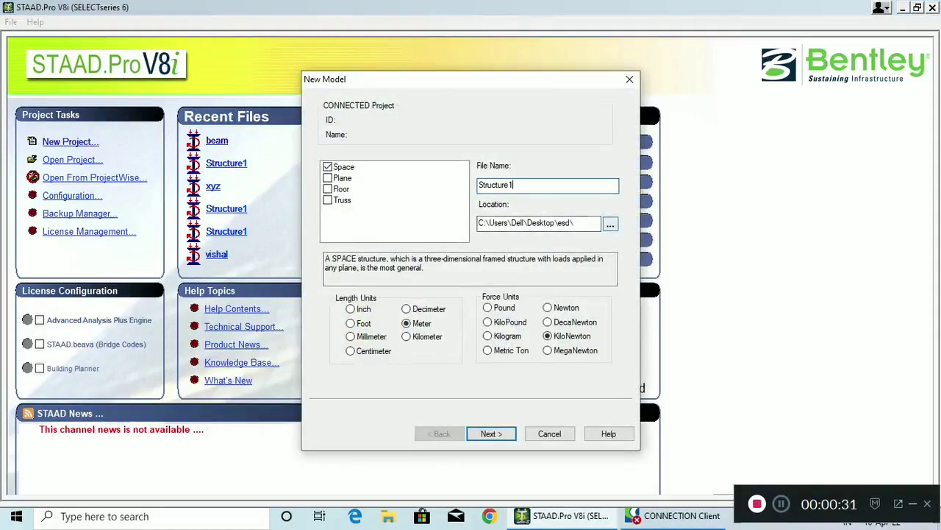
{"action": "key", "text": "Return"}
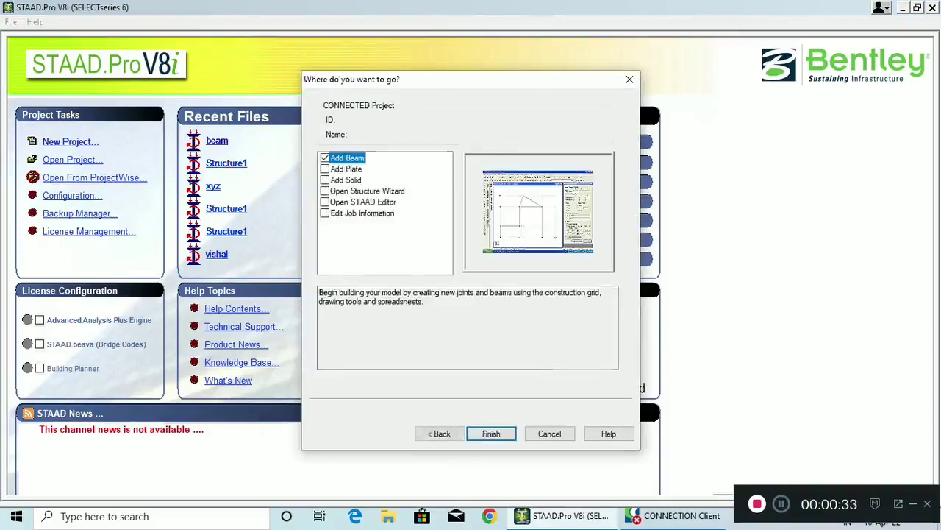
{"action": "key", "text": "Return"}
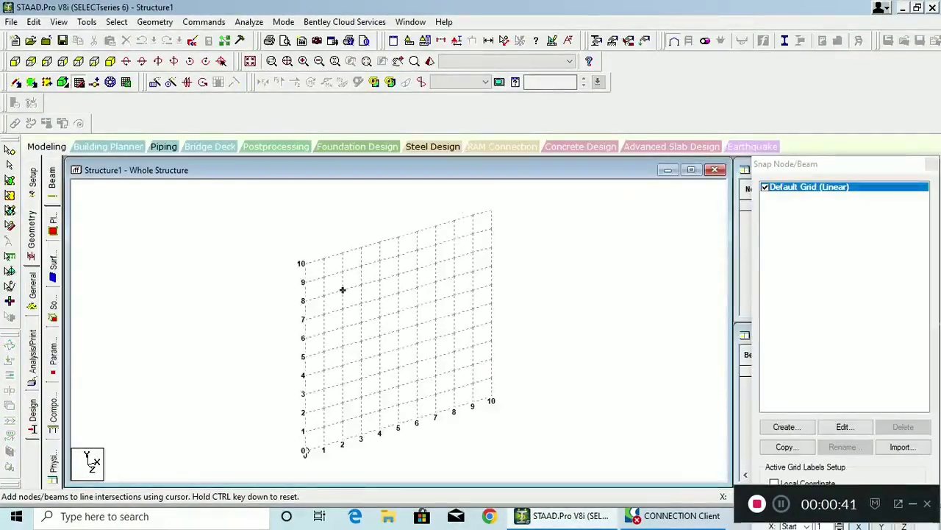
Edit the default linear grid so that it lies in the X-Z plane.
{"action": "scroll", "coordinate": [343, 290], "scroll_direction": "up", "scroll_amount": 1}
{"action": "left_click", "coordinate": [844, 427]}
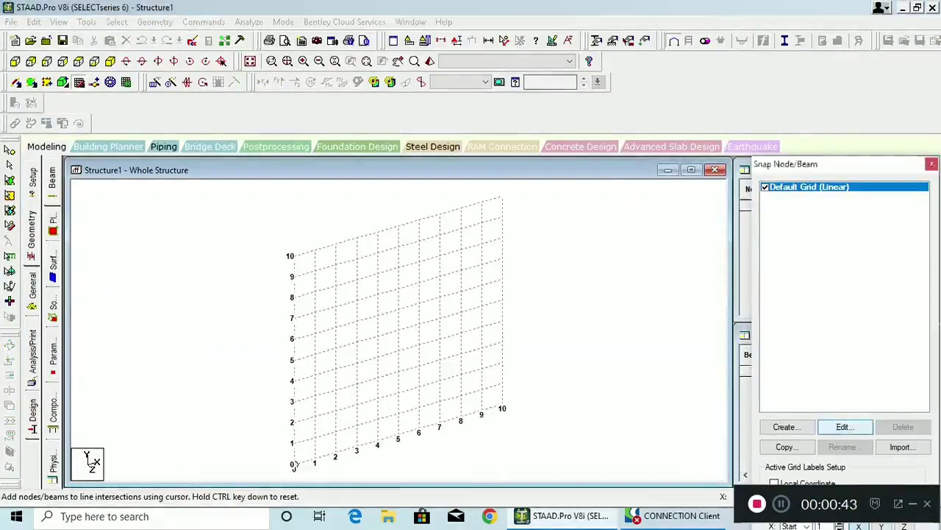
{"action": "left_click", "coordinate": [569, 263]}
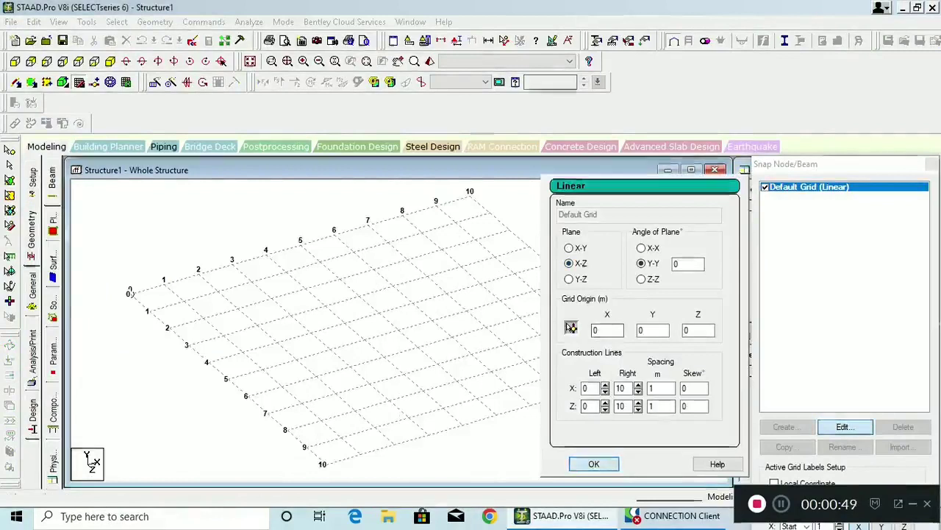
{"action": "left_click", "coordinate": [571, 328]}
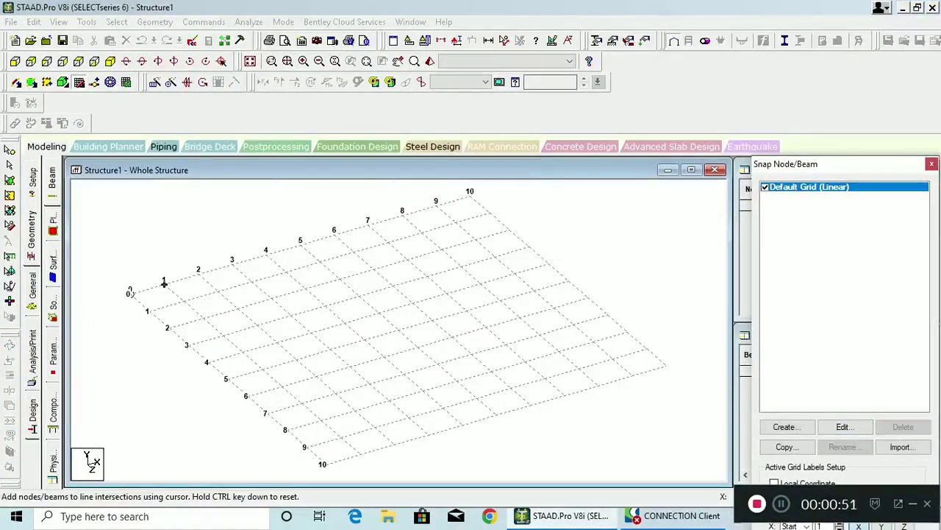
Draw a 4 m beam on the grid from X 2, Z 2 to X 6, Z 2.
{"action": "scroll", "coordinate": [271, 298], "scroll_direction": "up", "scroll_amount": 1}
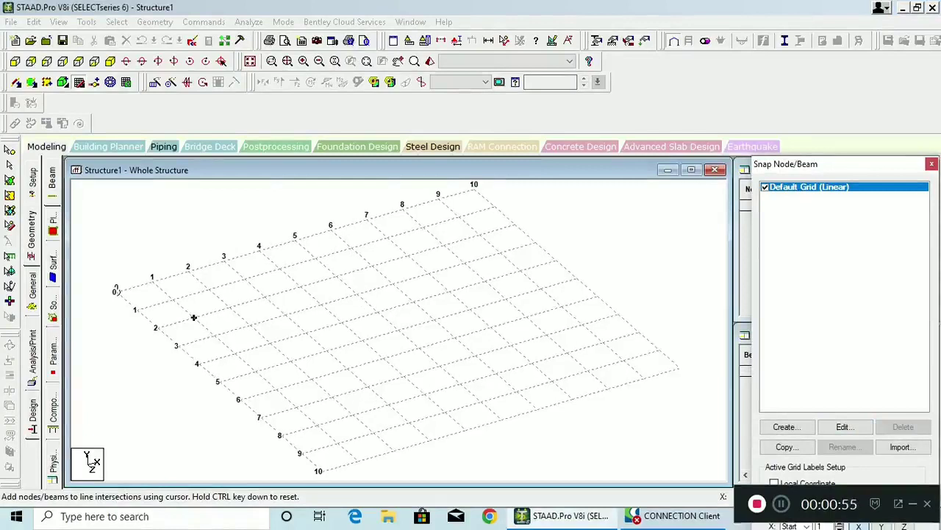
{"action": "scroll", "coordinate": [337, 275], "scroll_direction": "down", "scroll_amount": 1}
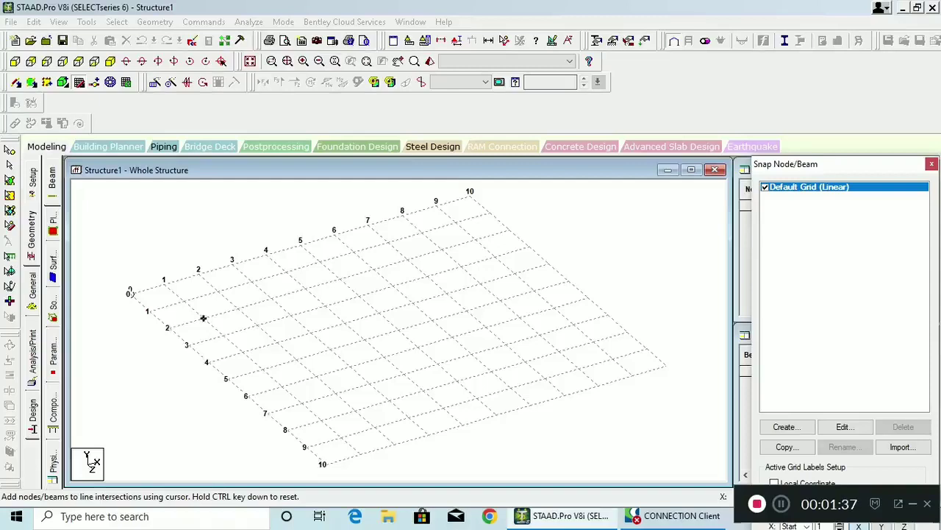
{"action": "left_click", "coordinate": [237, 308]}
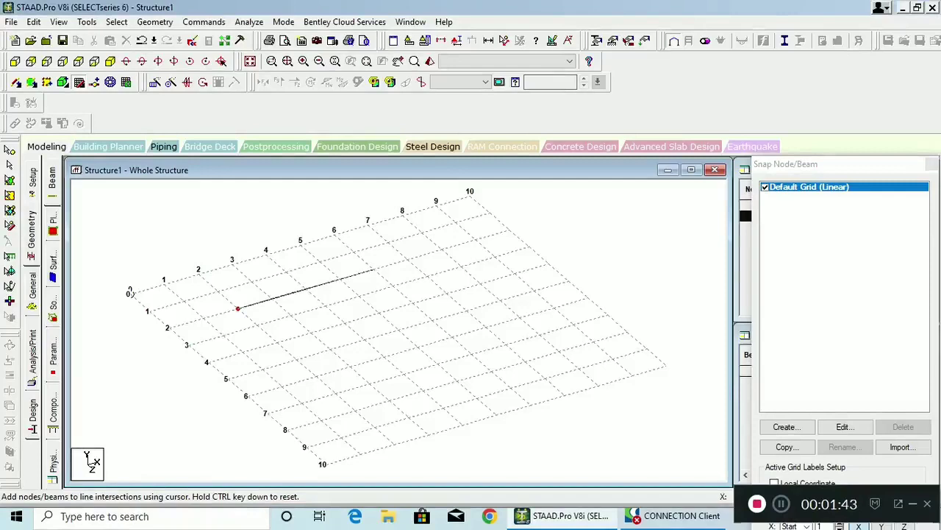
{"action": "left_click", "coordinate": [374, 270]}
{"action": "key", "text": "Escape"}
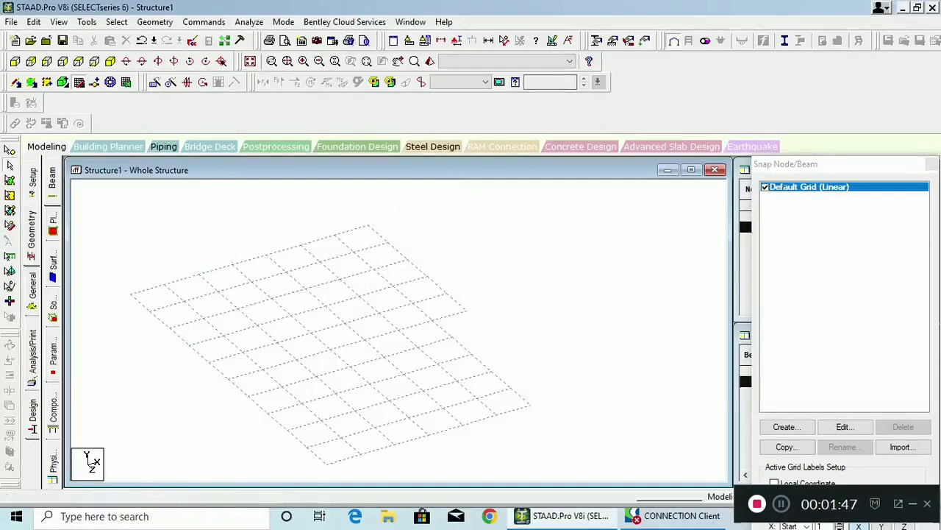
{"action": "scroll", "coordinate": [399, 330], "scroll_direction": "up", "scroll_amount": 2}
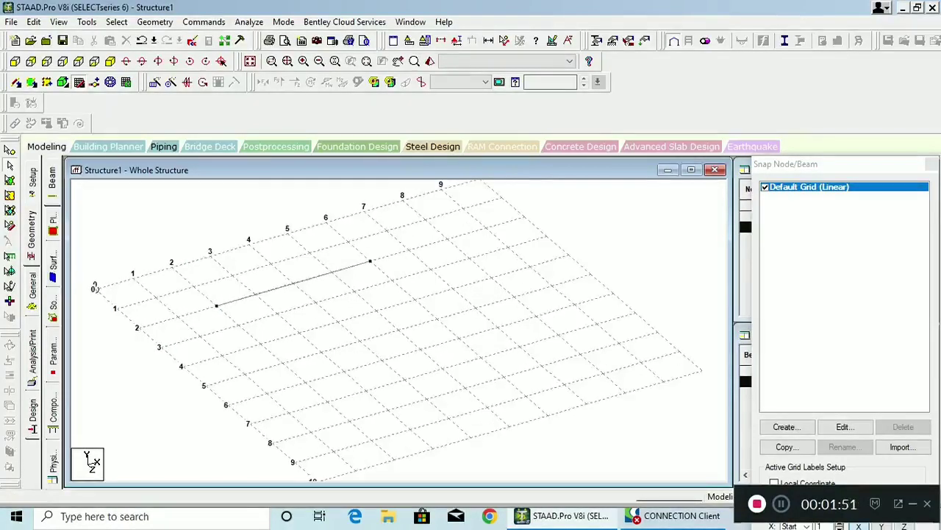
Turn off the snap grid and show the beam in plan view from above.
{"action": "left_click", "coordinate": [79, 82]}
{"action": "scroll", "coordinate": [399, 331], "scroll_direction": "down", "scroll_amount": 4}
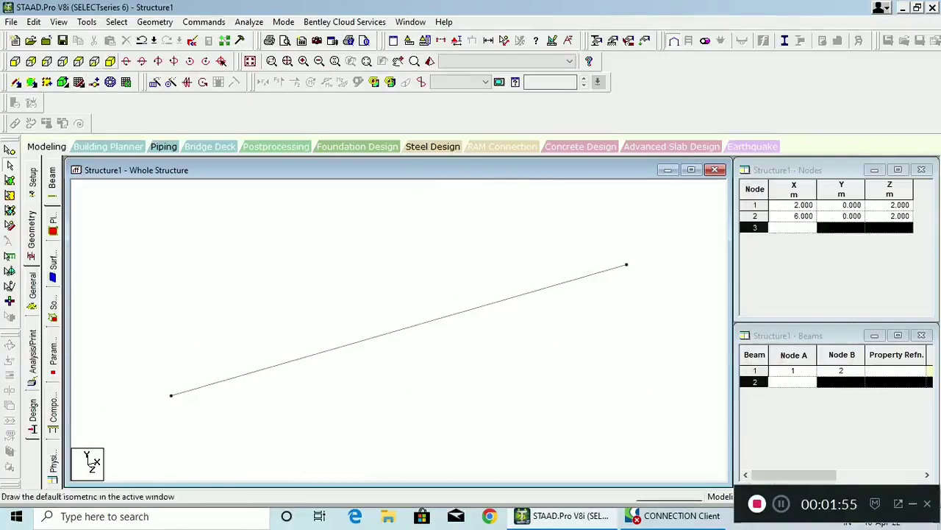
{"action": "left_click", "coordinate": [79, 61]}
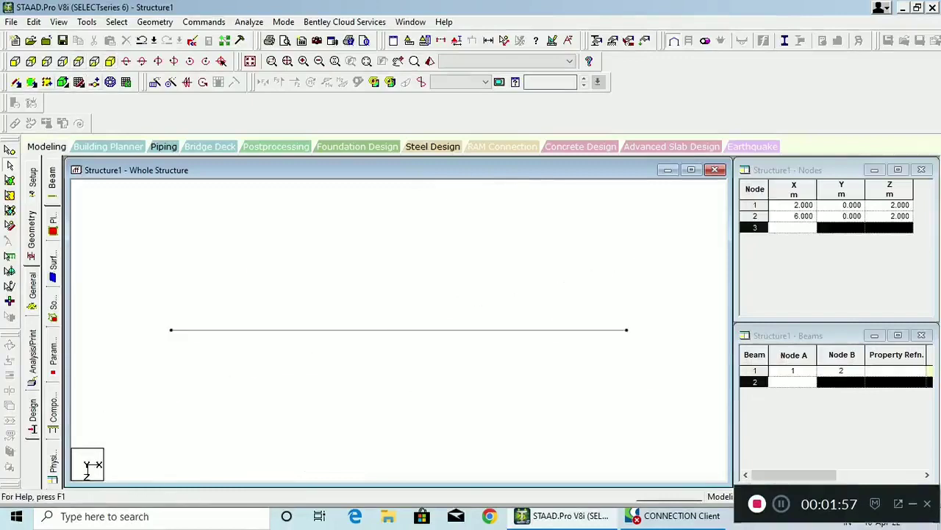
{"action": "middle_click_drag", "start_coordinate": [399, 330], "coordinate": [391, 304]}
{"action": "scroll", "coordinate": [390, 273], "scroll_direction": "down", "scroll_amount": 5}
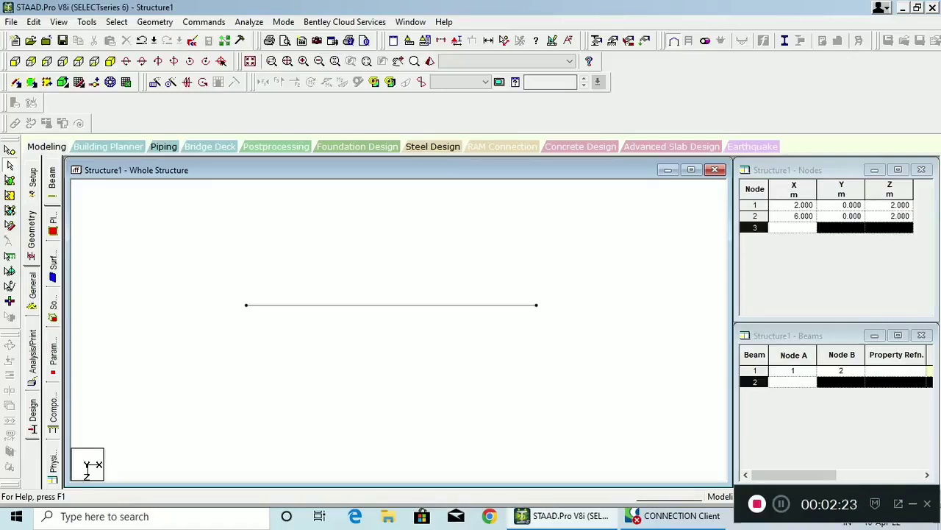
Select the beam, inspect it in the 3D rendered view, and close that view.
{"action": "left_click", "coordinate": [391, 306]}
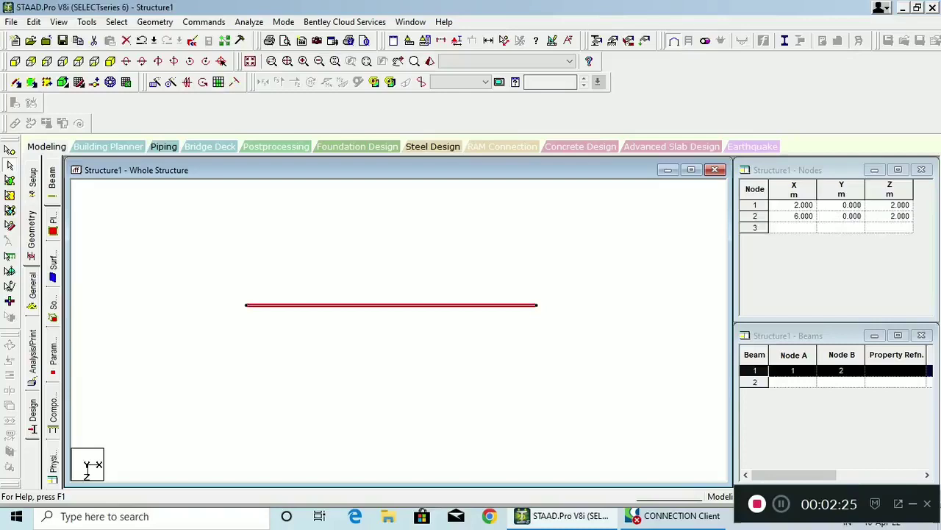
{"action": "left_click", "coordinate": [393, 350]}
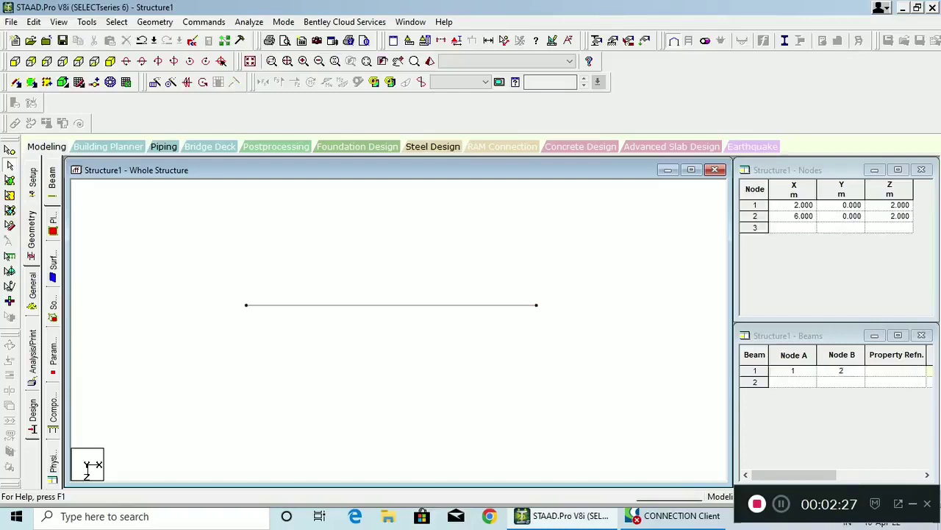
{"action": "left_click", "coordinate": [391, 305]}
{"action": "left_click", "coordinate": [500, 81]}
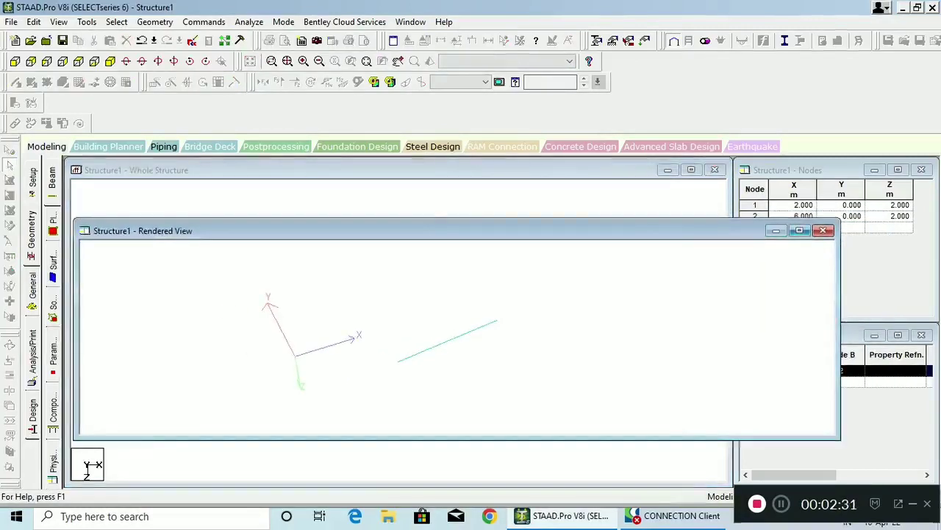
{"action": "left_click", "coordinate": [823, 230]}
{"action": "left_click", "coordinate": [544, 254]}
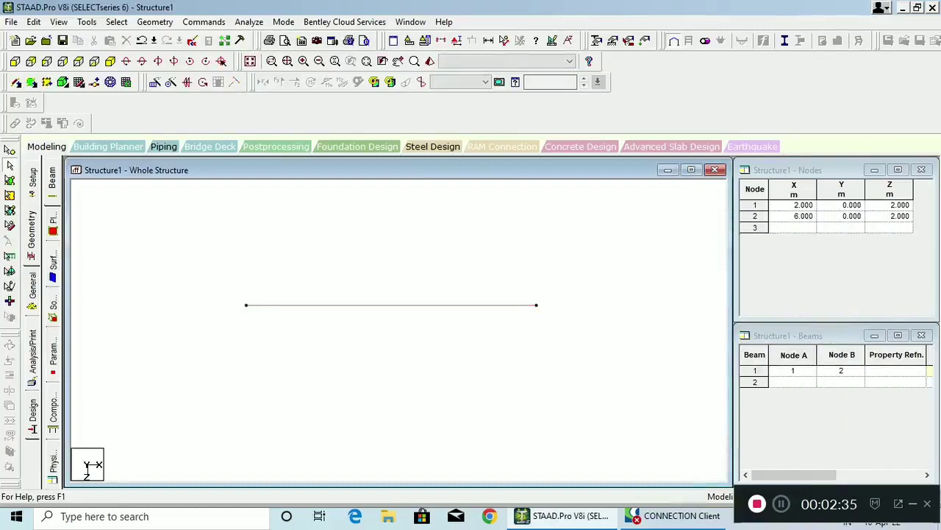
Select the beam's node at X 2 and set up a translational repeat in the Z direction with 3 steps.
{"action": "middle_click_drag", "start_coordinate": [544, 253], "coordinate": [550, 192]}
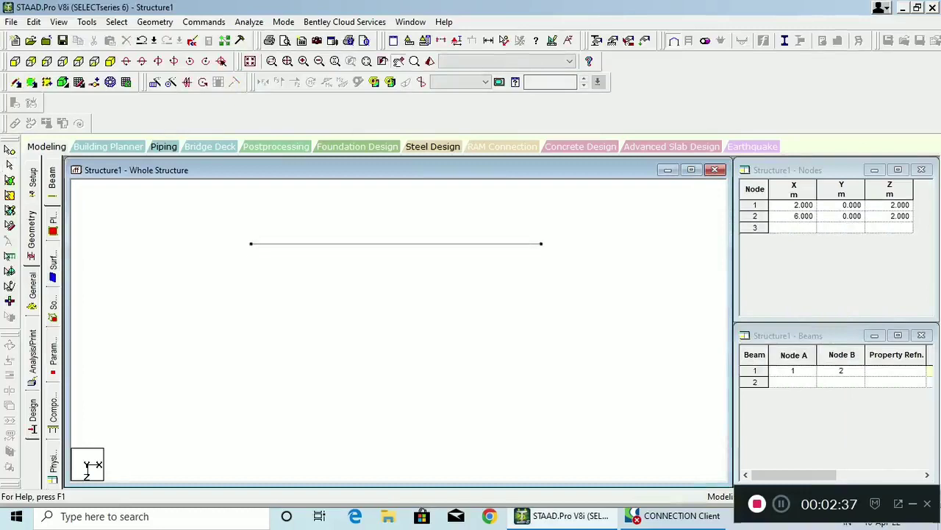
{"action": "middle_click_drag", "start_coordinate": [452, 330], "coordinate": [462, 343]}
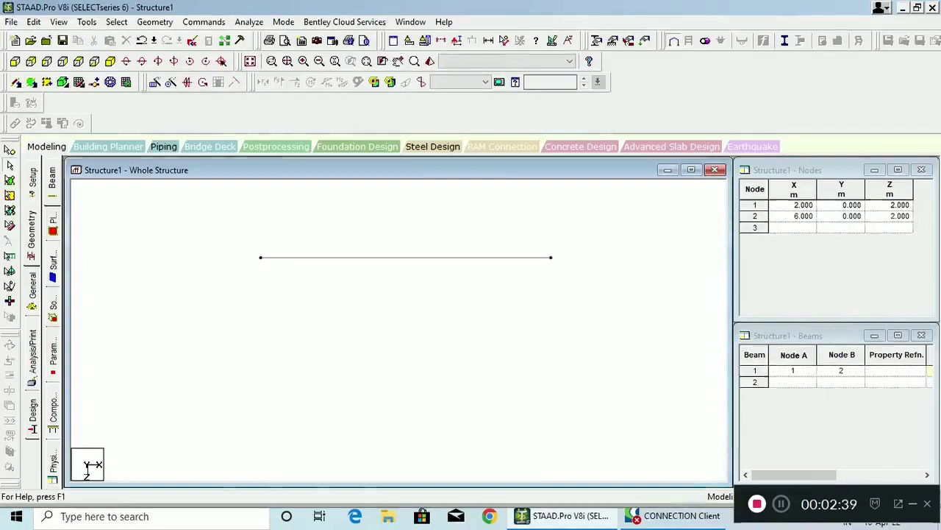
{"action": "left_click", "coordinate": [9, 150]}
{"action": "right_click_drag", "start_coordinate": [237, 242], "coordinate": [270, 276]}
{"action": "key", "text": "Escape"}
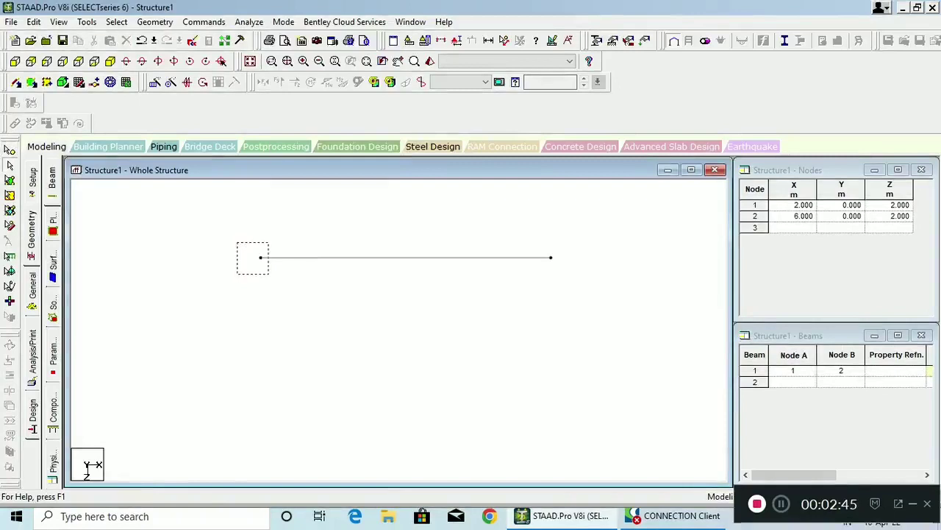
{"action": "left_click", "coordinate": [9, 150]}
{"action": "left_click_drag", "start_coordinate": [224, 228], "coordinate": [276, 271]}
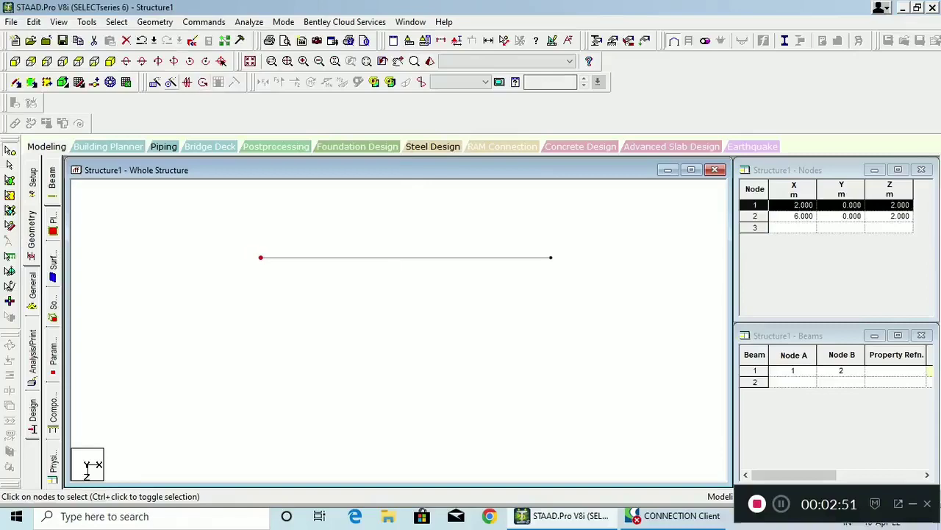
{"action": "left_click", "coordinate": [156, 82]}
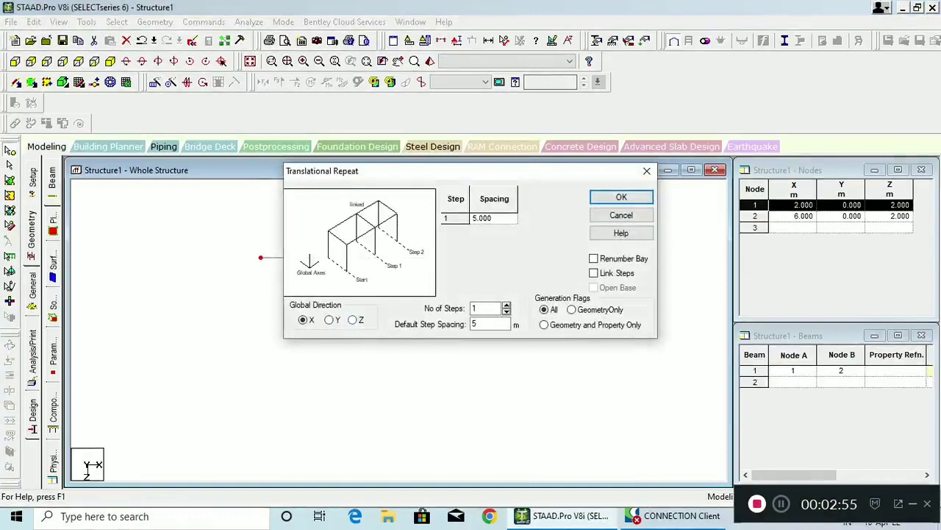
{"action": "left_click", "coordinate": [353, 320]}
{"action": "left_click", "coordinate": [506, 304]}
{"action": "type", "text": "3"}
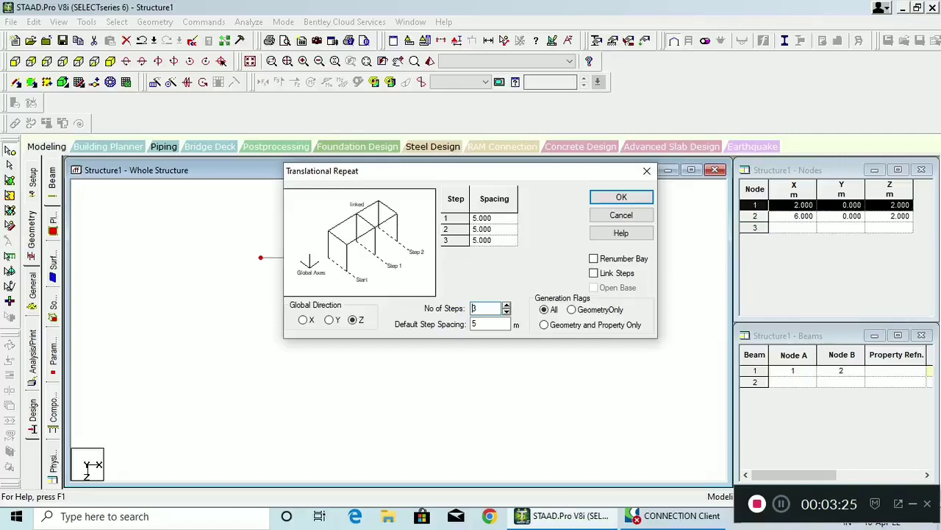
{"action": "left_click_drag", "start_coordinate": [406, 173], "coordinate": [428, 214]}
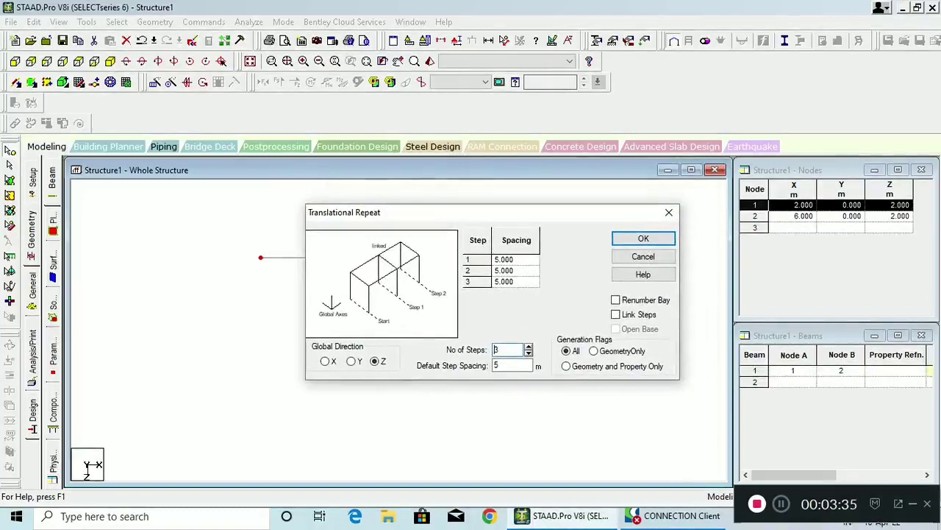
{"action": "left_click_drag", "start_coordinate": [383, 213], "coordinate": [405, 198]}
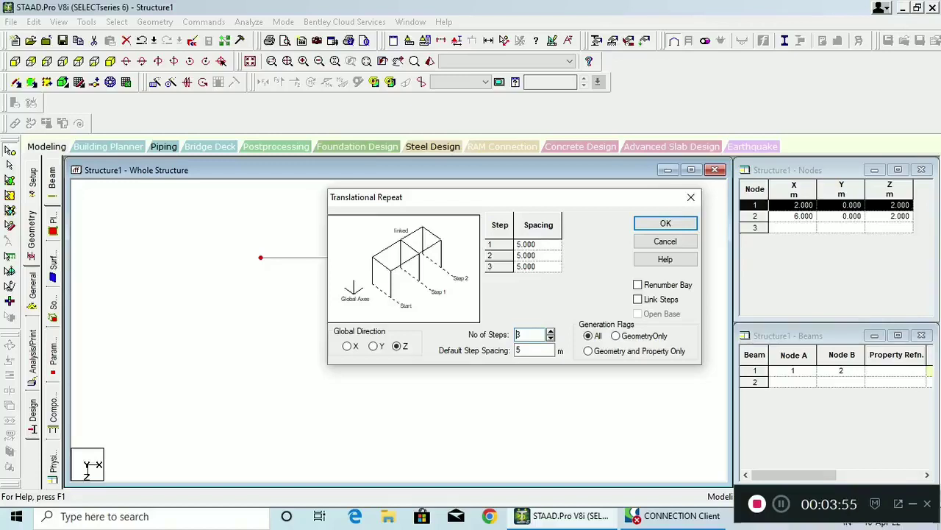
{"action": "left_click_drag", "start_coordinate": [477, 197], "coordinate": [430, 211]}
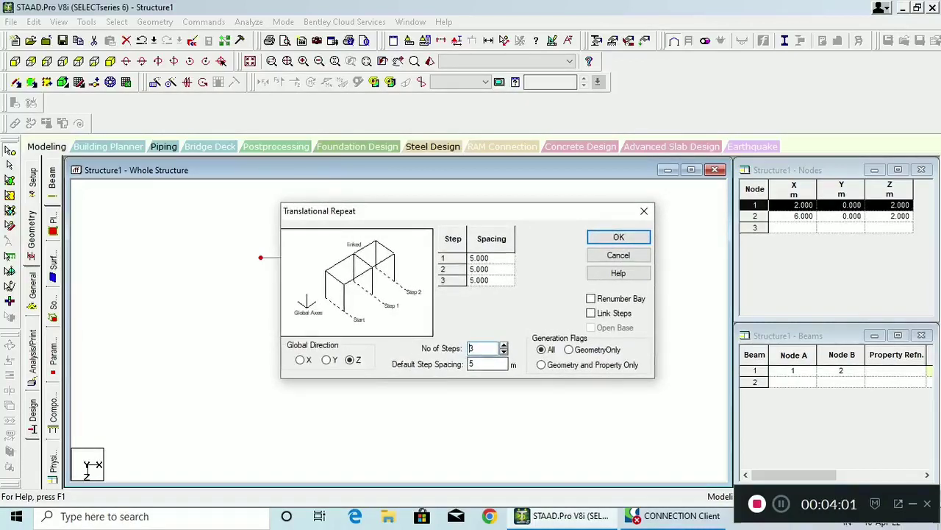
{"action": "key", "text": "Tab"}
{"action": "type", "text": "5"}
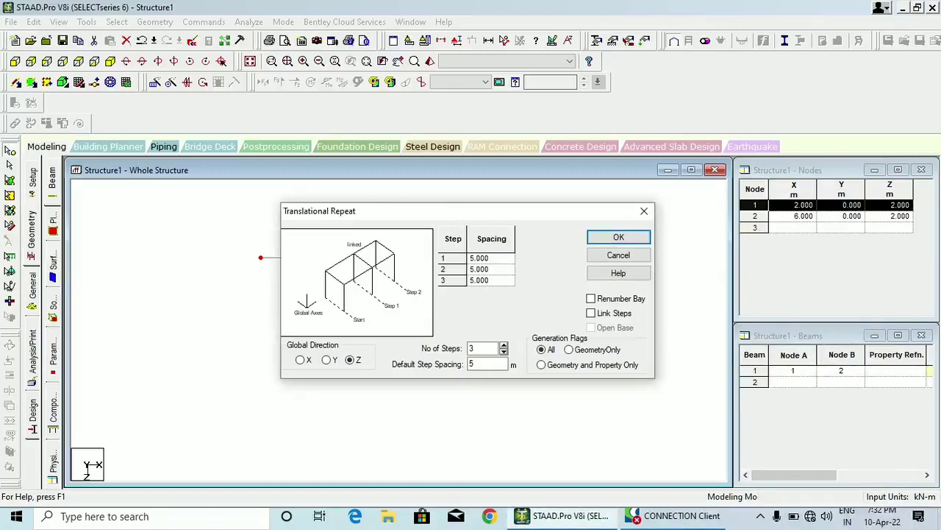
{"action": "left_click_drag", "start_coordinate": [450, 211], "coordinate": [403, 208]}
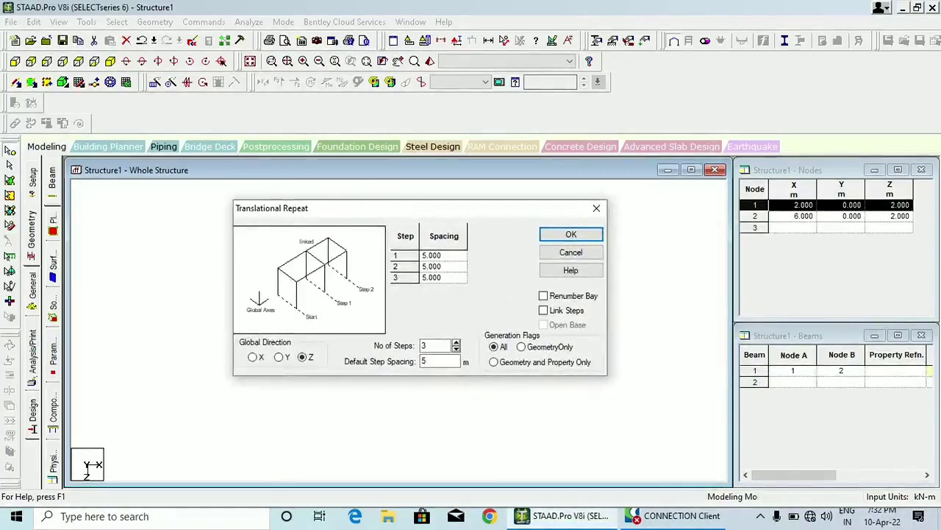
{"action": "left_click_drag", "start_coordinate": [403, 208], "coordinate": [528, 234]}
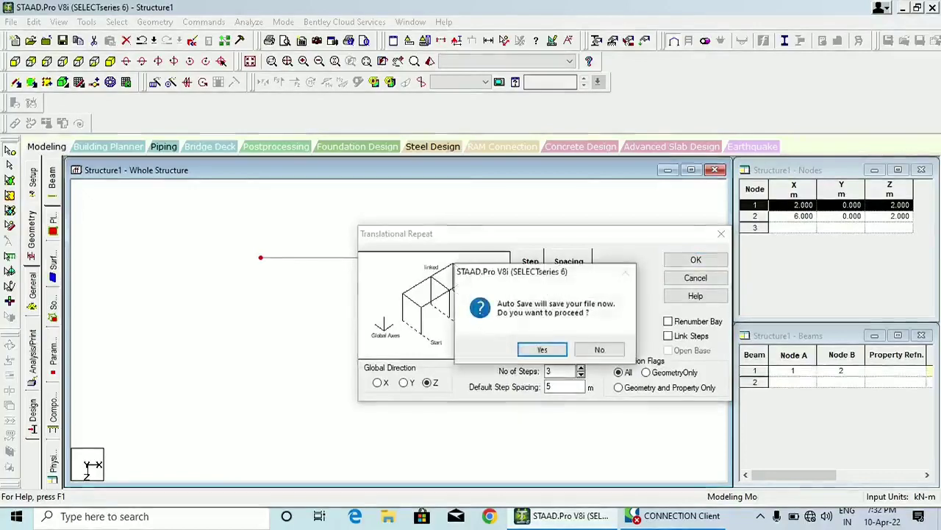
Decline the auto save, set the three step spacings to 3, 4 and 6 m, and generate the repeated nodes.
{"action": "left_click", "coordinate": [599, 350]}
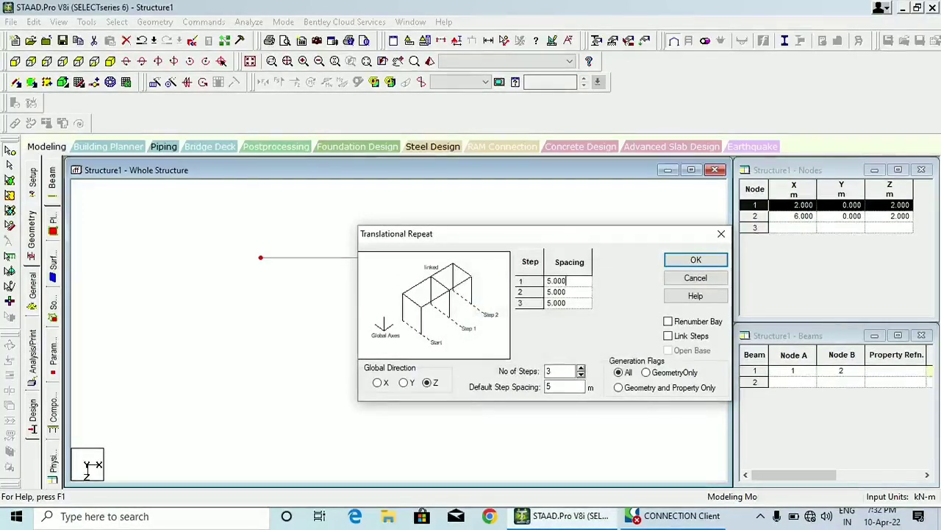
{"action": "double_click", "coordinate": [557, 281]}
{"action": "type", "text": "3"}
{"action": "key", "text": "Return"}
{"action": "type", "text": "4."}
{"action": "key", "text": "Return"}
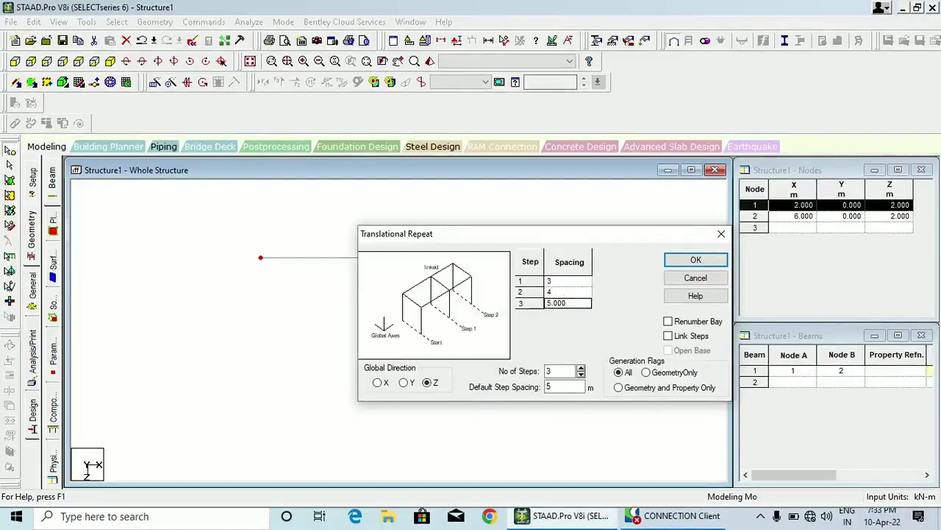
{"action": "type", "text": "6"}
{"action": "left_click_drag", "start_coordinate": [584, 241], "coordinate": [563, 219]}
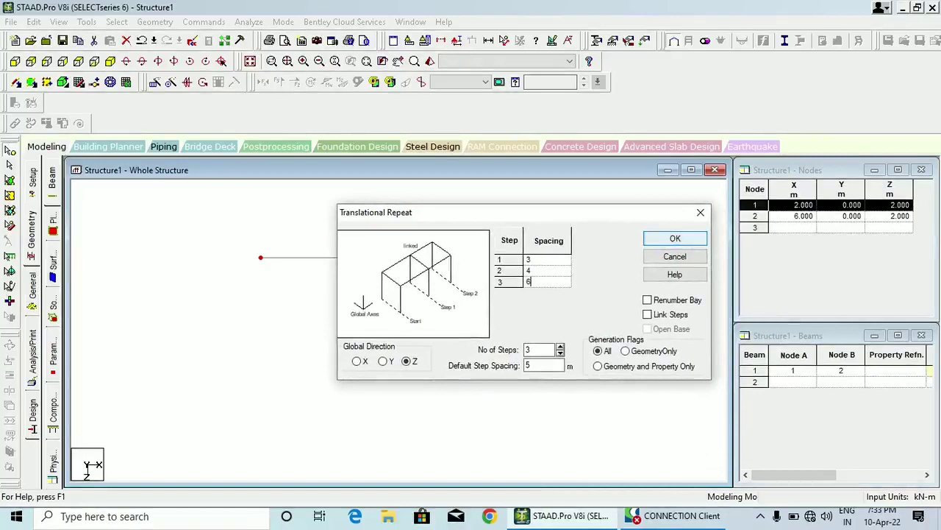
{"action": "key", "text": "Return"}
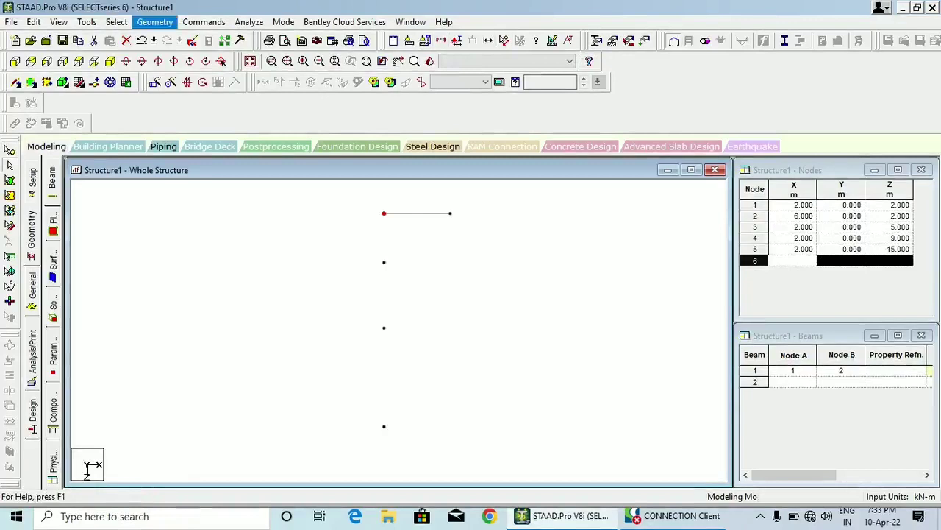
Display the node-to-node distances between the consecutive nodes at X 2, from Z 2 through Z 15.
{"action": "key", "text": "Left"}
{"action": "key", "text": "Left"}
{"action": "left_click", "coordinate": [87, 23]}
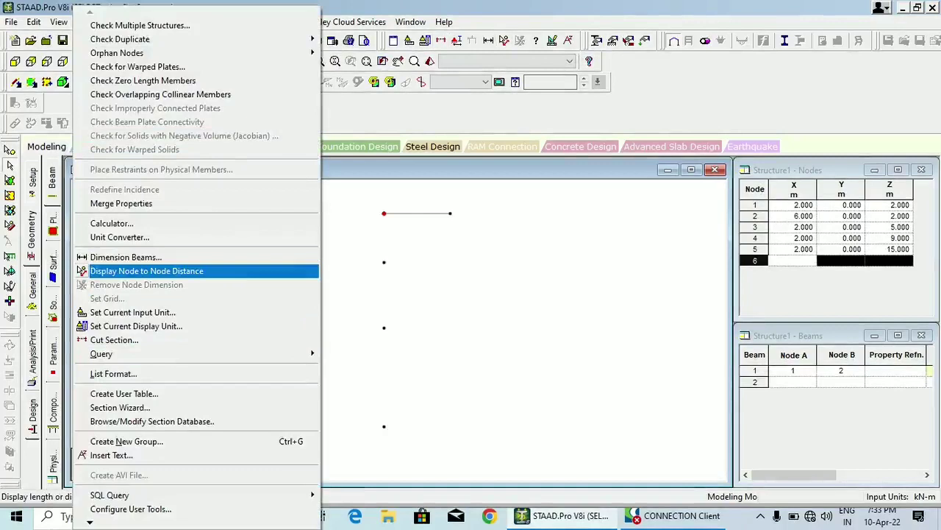
{"action": "key", "text": "Return"}
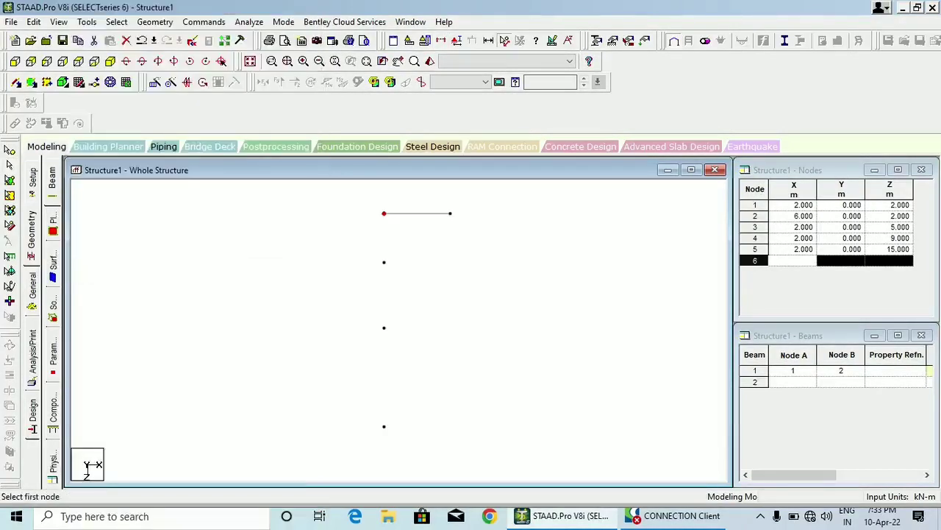
{"action": "left_click", "coordinate": [384, 213]}
{"action": "left_click", "coordinate": [384, 262]}
{"action": "scroll", "coordinate": [399, 329], "scroll_direction": "up", "scroll_amount": 2}
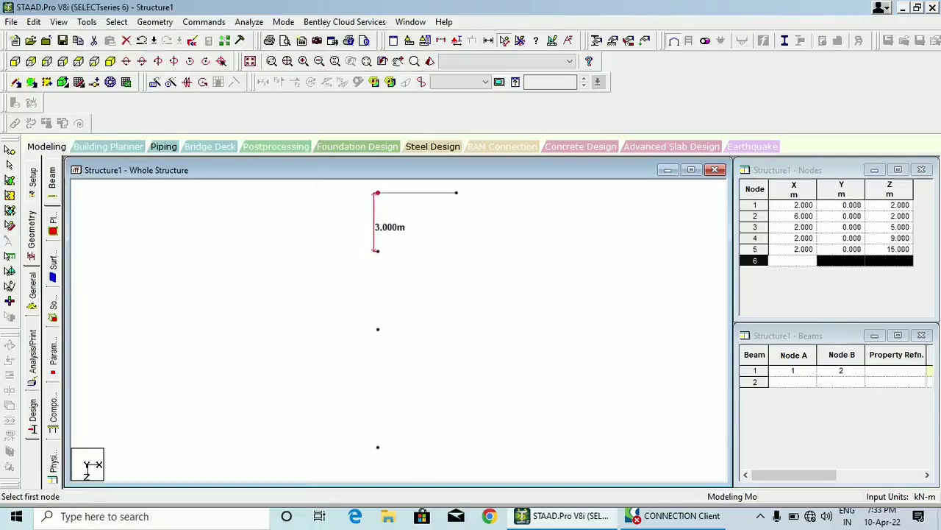
{"action": "left_click", "coordinate": [377, 251]}
{"action": "left_click", "coordinate": [377, 329]}
{"action": "left_click", "coordinate": [377, 329]}
{"action": "left_click", "coordinate": [377, 446]}
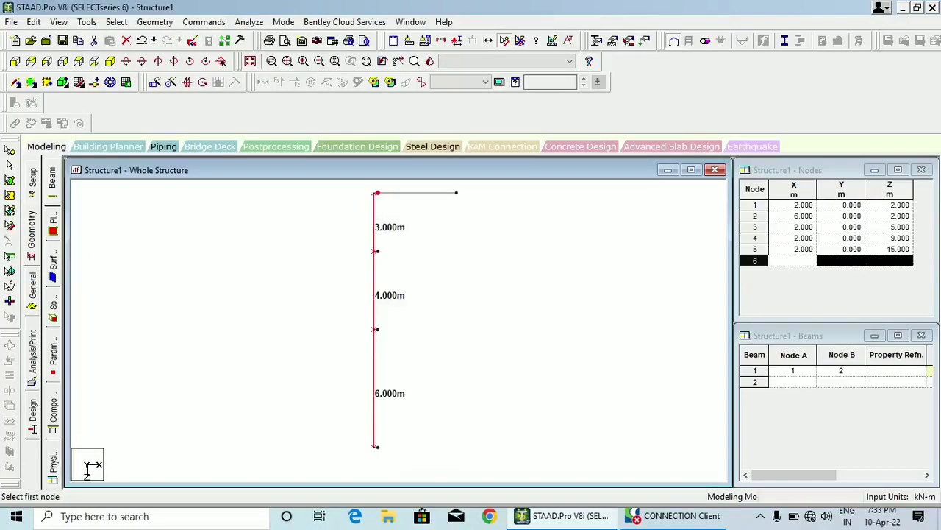
Remove all node-to-node distance displays from the plan view.
{"action": "middle_click_drag", "start_coordinate": [412, 323], "coordinate": [453, 334]}
{"action": "scroll", "coordinate": [426, 337], "scroll_direction": "up", "scroll_amount": 2}
{"action": "scroll", "coordinate": [446, 317], "scroll_direction": "down", "scroll_amount": 1}
{"action": "scroll", "coordinate": [453, 333], "scroll_direction": "down", "scroll_amount": 1}
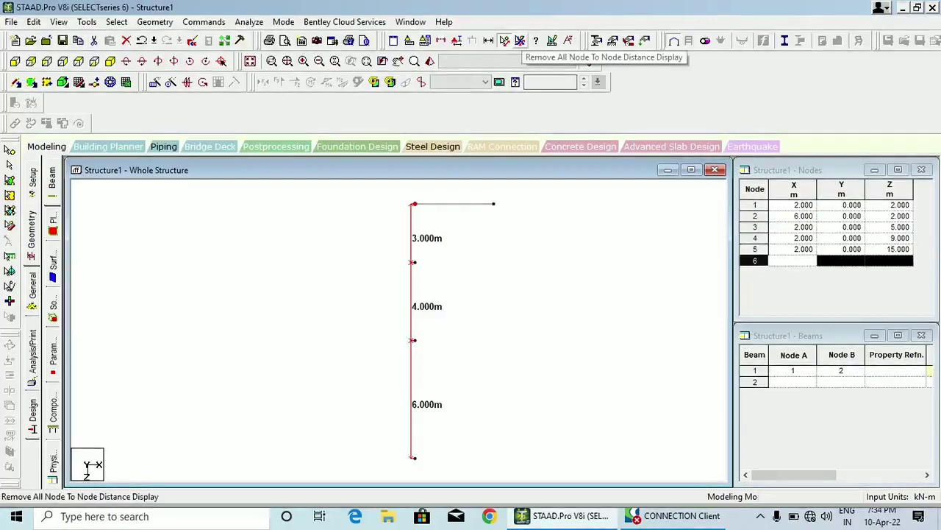
{"action": "left_click", "coordinate": [520, 39]}
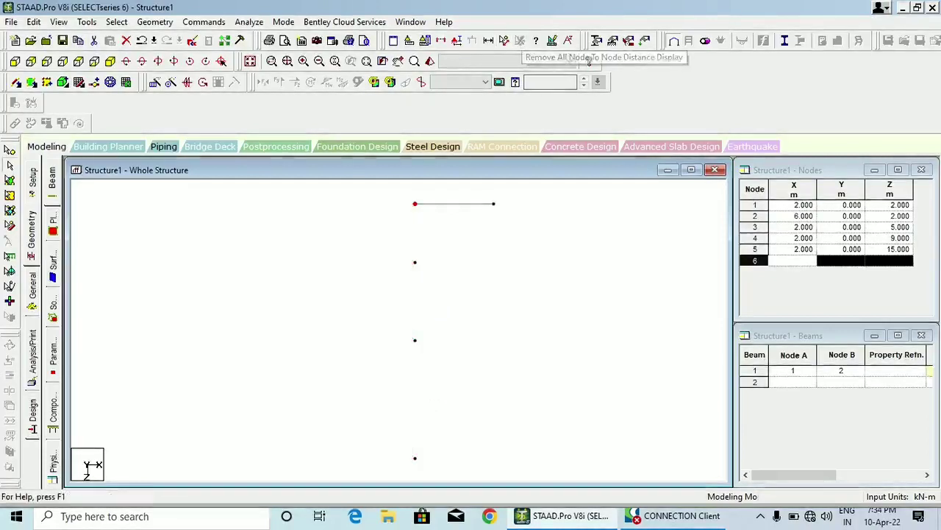
Add a point-to-point beam from the node at X 2, Z 2 to the farthest repeated node at Z 15.
{"action": "scroll", "coordinate": [441, 325], "scroll_direction": "down", "scroll_amount": 1}
{"action": "middle_click_drag", "start_coordinate": [441, 325], "coordinate": [412, 310]}
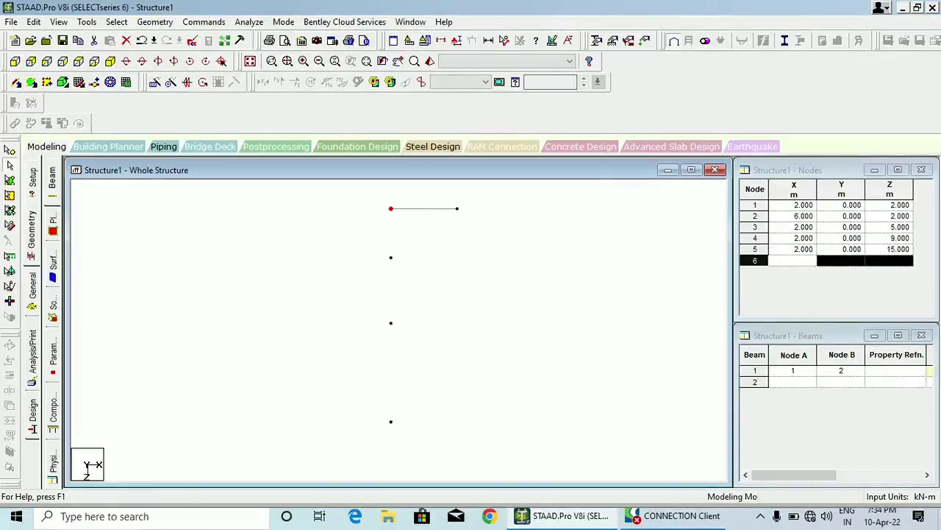
{"action": "scroll", "coordinate": [424, 316], "scroll_direction": "up", "scroll_amount": 1}
{"action": "middle_click_drag", "start_coordinate": [399, 316], "coordinate": [404, 340]}
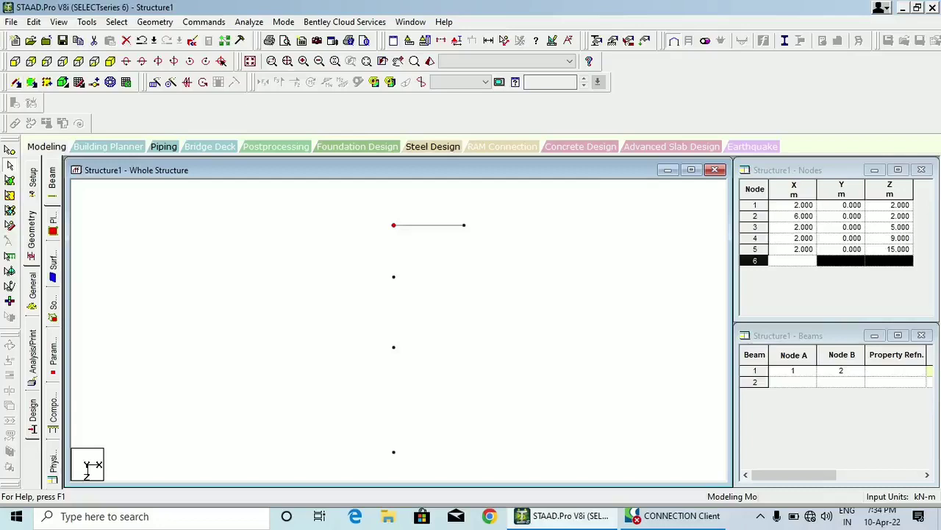
{"action": "left_click", "coordinate": [154, 21]}
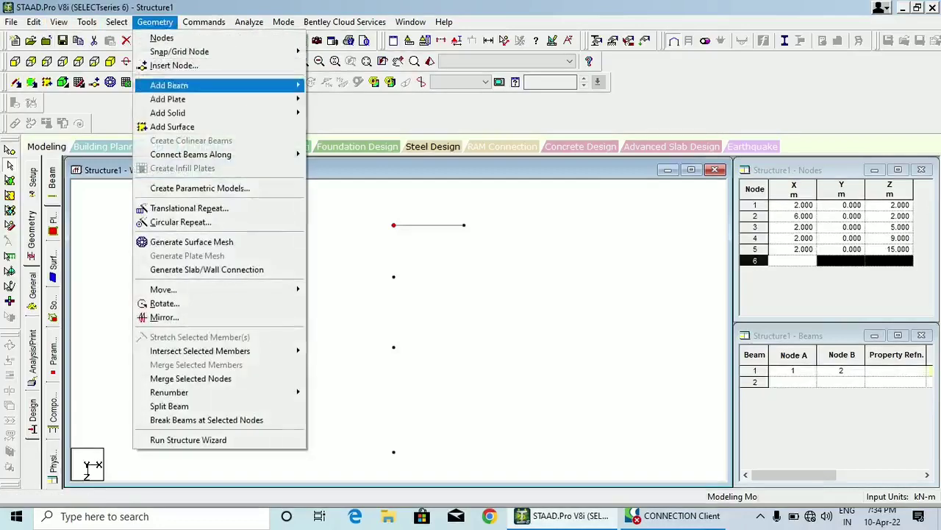
{"action": "mouse_move", "coordinate": [170, 85]}
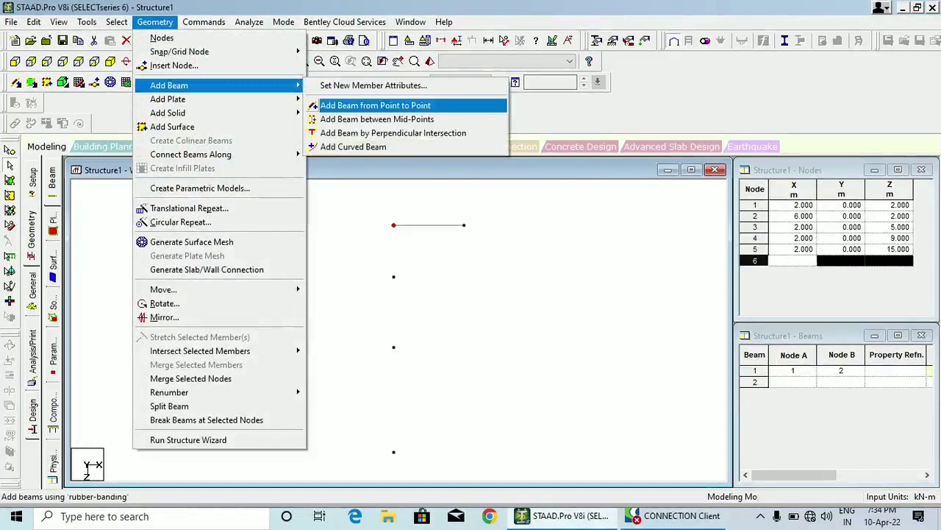
{"action": "left_click", "coordinate": [375, 105]}
{"action": "left_click_drag", "start_coordinate": [394, 225], "coordinate": [393, 452]}
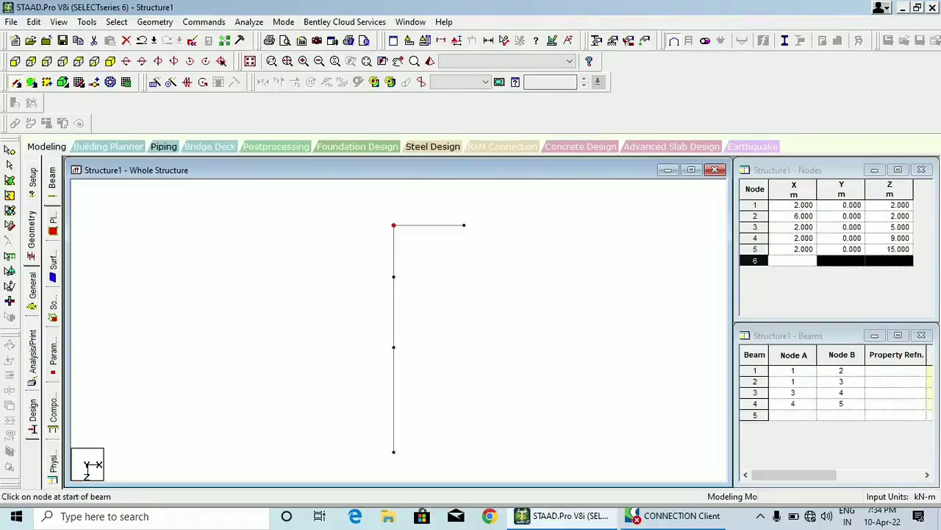
{"action": "scroll", "coordinate": [428, 338], "scroll_direction": "up", "scroll_amount": 1}
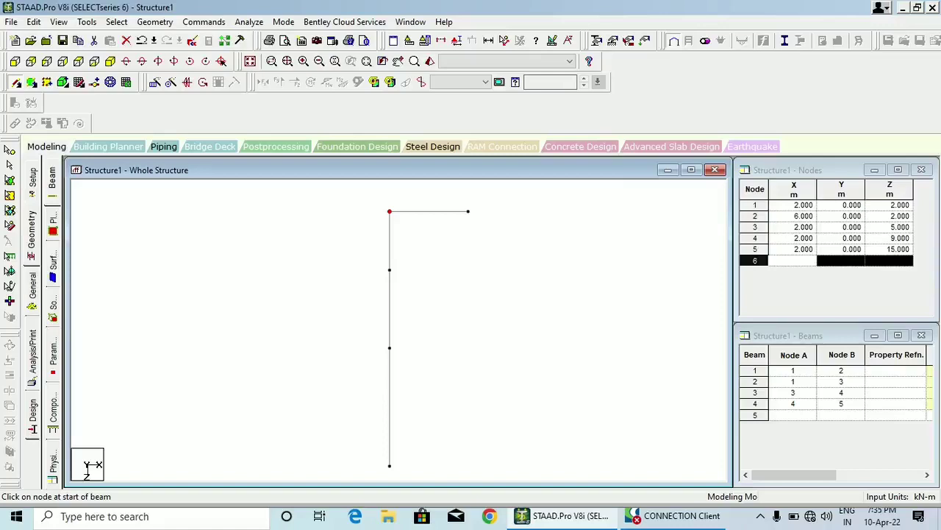
Undo the added beams and the repeated nodes, keeping only the original beam along X.
{"action": "key", "text": "ctrl+z"}
{"action": "key", "text": "ctrl+z"}
{"action": "key", "text": "ctrl+z"}
{"action": "key", "text": "ctrl+z"}
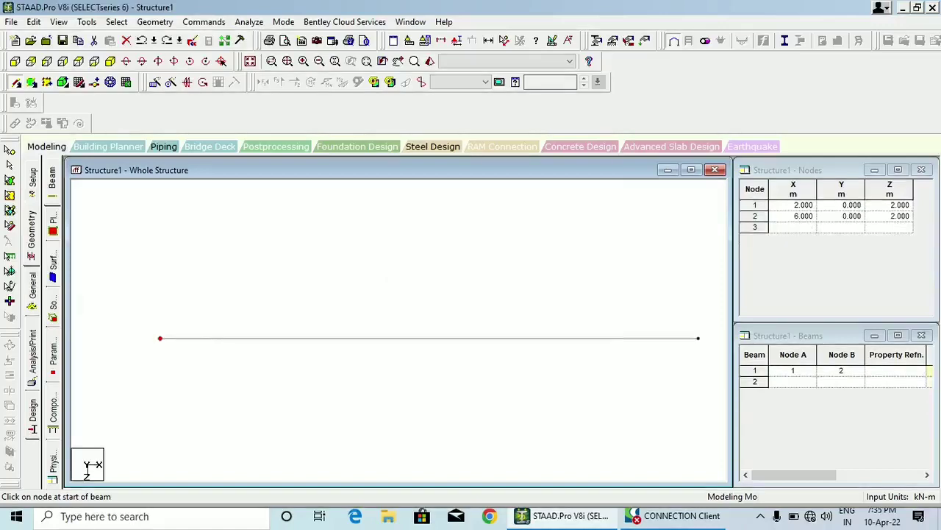
Set up a translational repeat of the selected node at X 2 in the Z direction with 3 steps.
{"action": "scroll", "coordinate": [398, 329], "scroll_direction": "down", "scroll_amount": 1}
{"action": "middle_click_drag", "start_coordinate": [399, 329], "coordinate": [484, 290]}
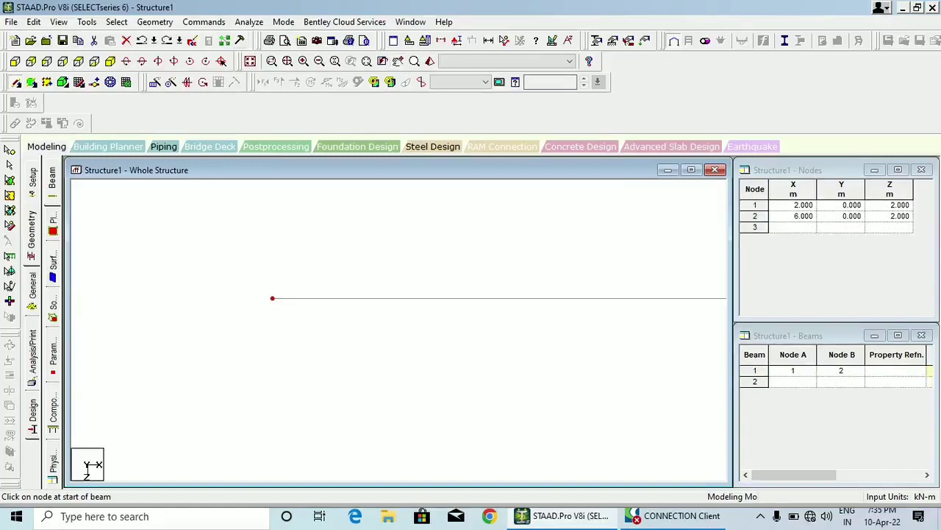
{"action": "left_click", "coordinate": [155, 82]}
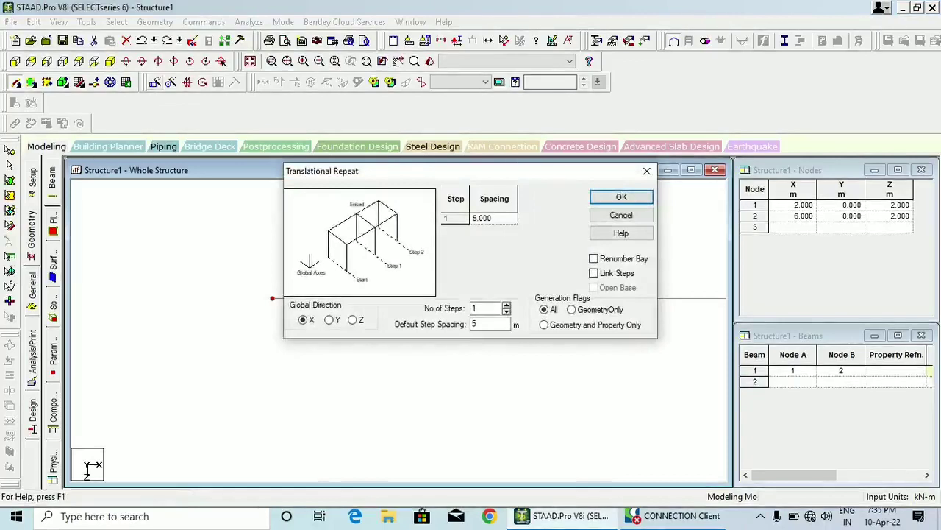
{"action": "left_click", "coordinate": [353, 319]}
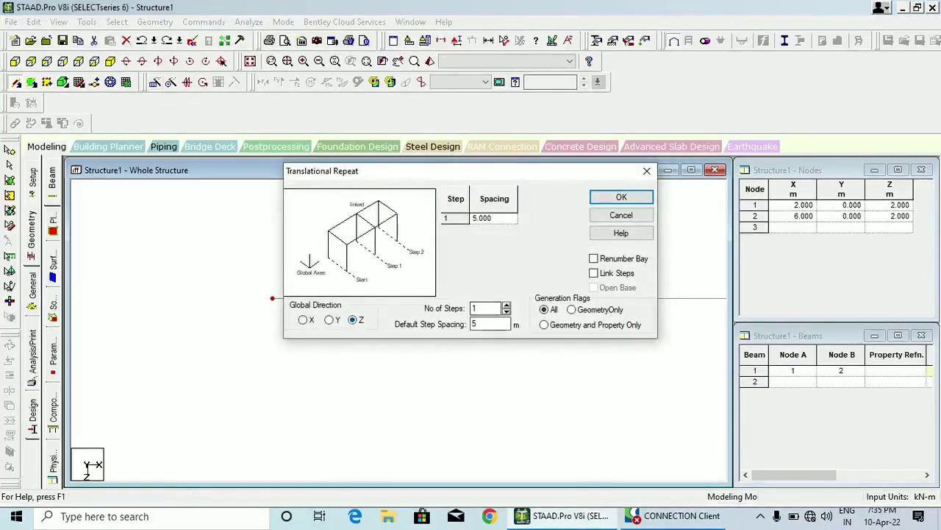
{"action": "key", "text": "Up"}
{"action": "key", "text": "Up"}
{"action": "key", "text": "Tab"}
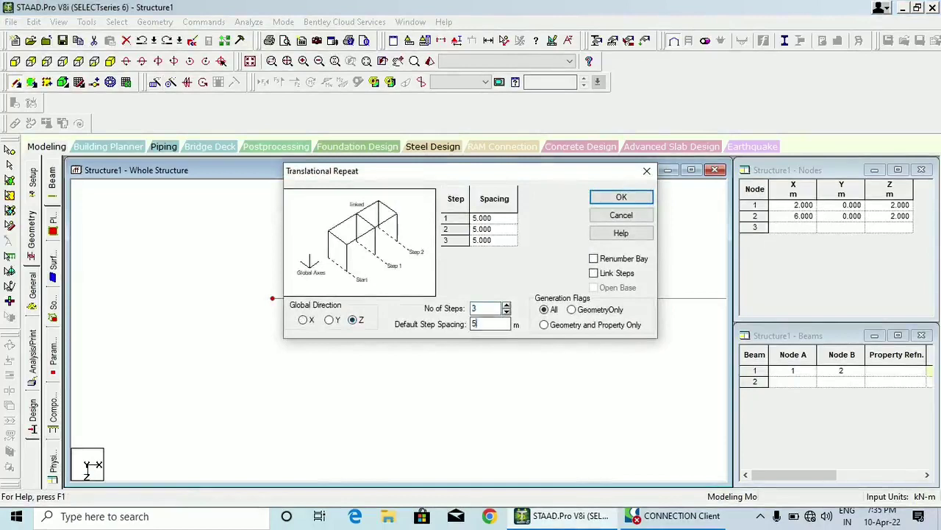
Set the three step spacings to 3, 4 and 6 m, enable Link Steps, and generate the connected beams.
{"action": "key", "text": "Tab"}
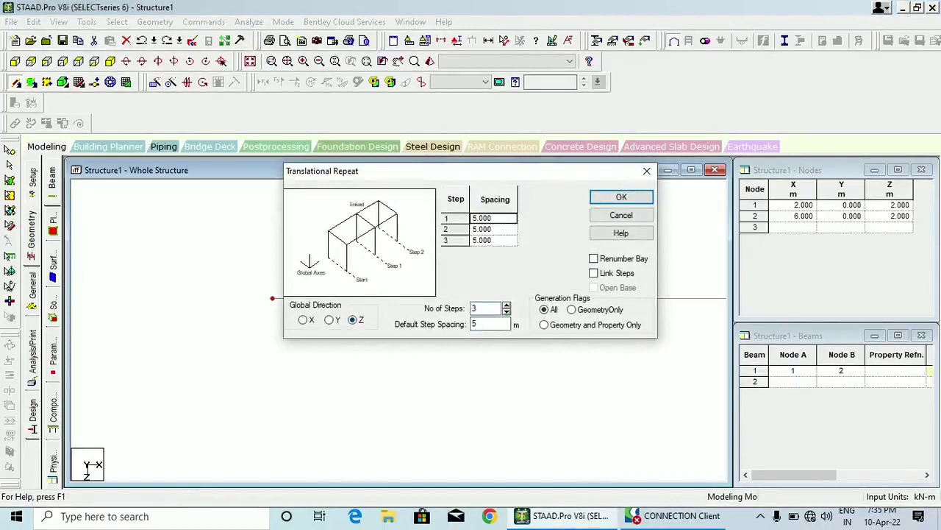
{"action": "type", "text": "3"}
{"action": "key", "text": "Down"}
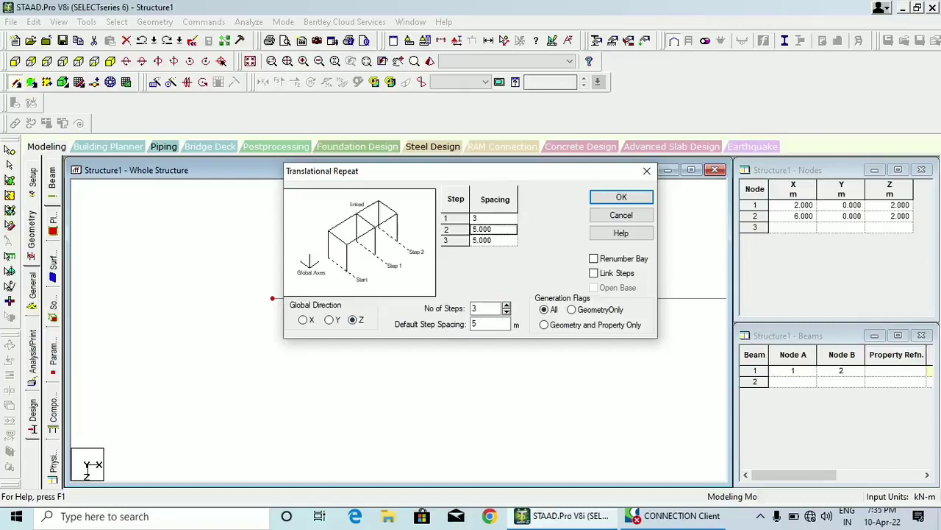
{"action": "type", "text": "4"}
{"action": "key", "text": "Down"}
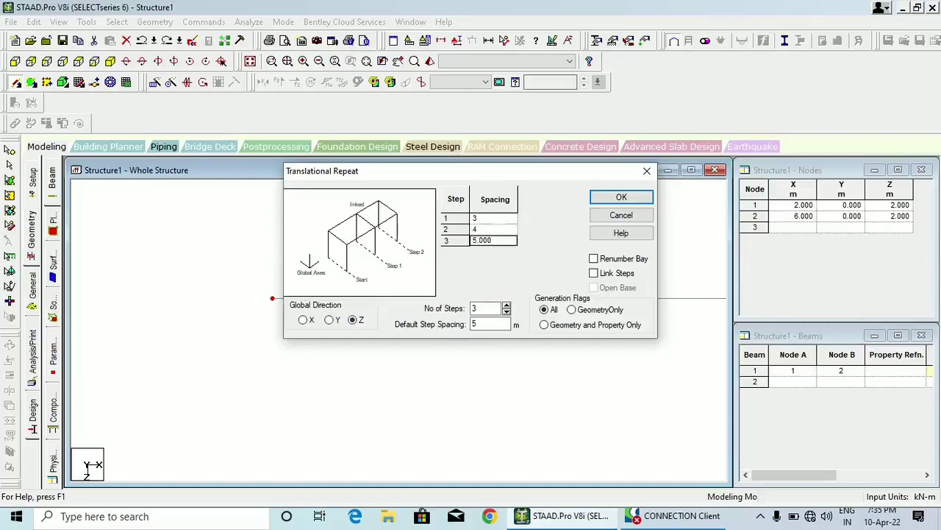
{"action": "type", "text": "6"}
{"action": "left_click", "coordinate": [594, 273]}
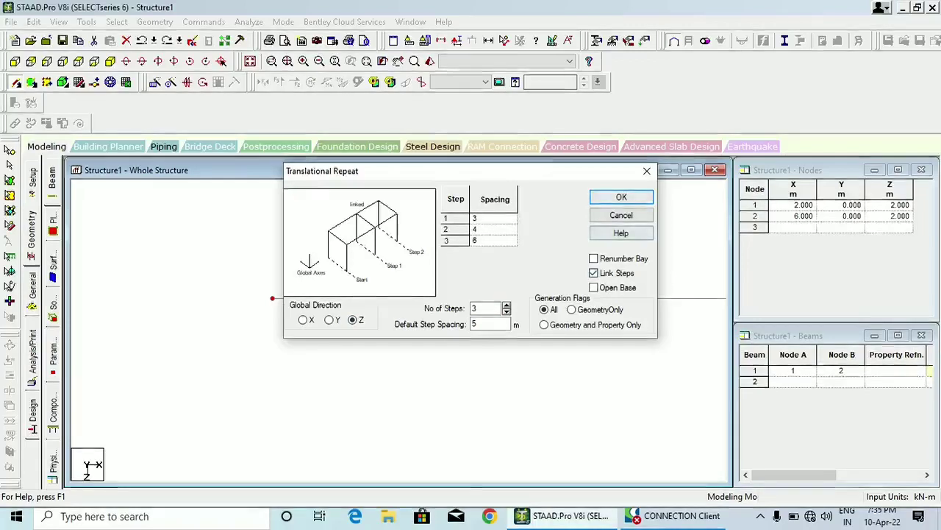
{"action": "key", "text": "Return"}
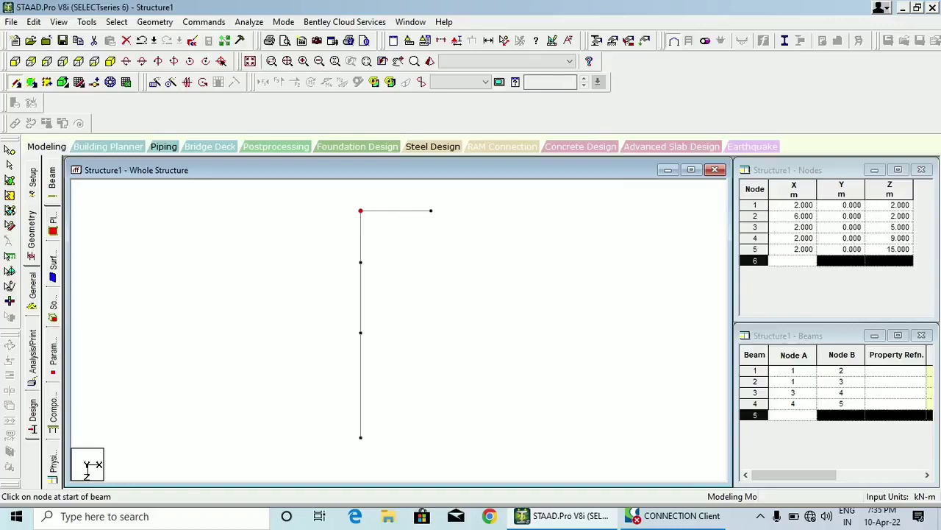
Select the node at X 6, Z 2 and set up a translational repeat in the Z direction with 3 steps.
{"action": "middle_click_drag", "start_coordinate": [397, 324], "coordinate": [403, 341]}
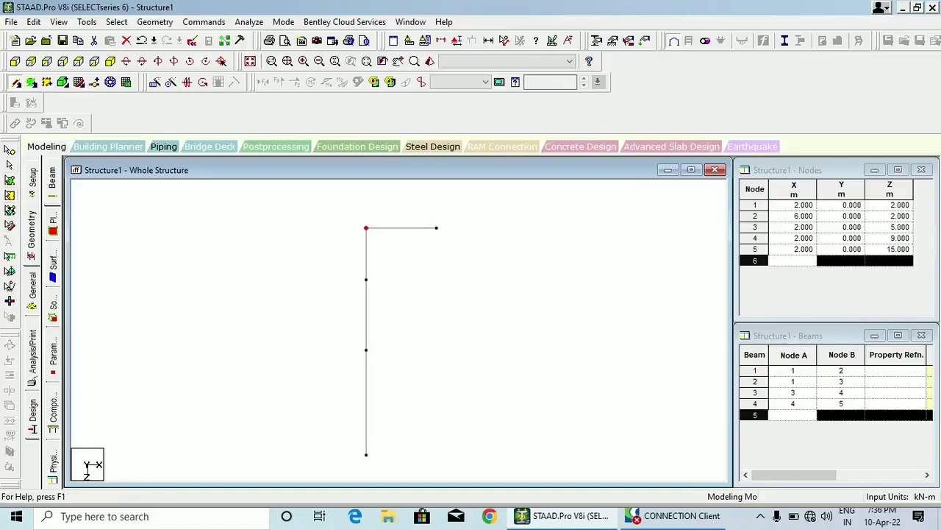
{"action": "scroll", "coordinate": [401, 339], "scroll_direction": "up", "scroll_amount": 1}
{"action": "middle_click_drag", "start_coordinate": [401, 340], "coordinate": [402, 348]}
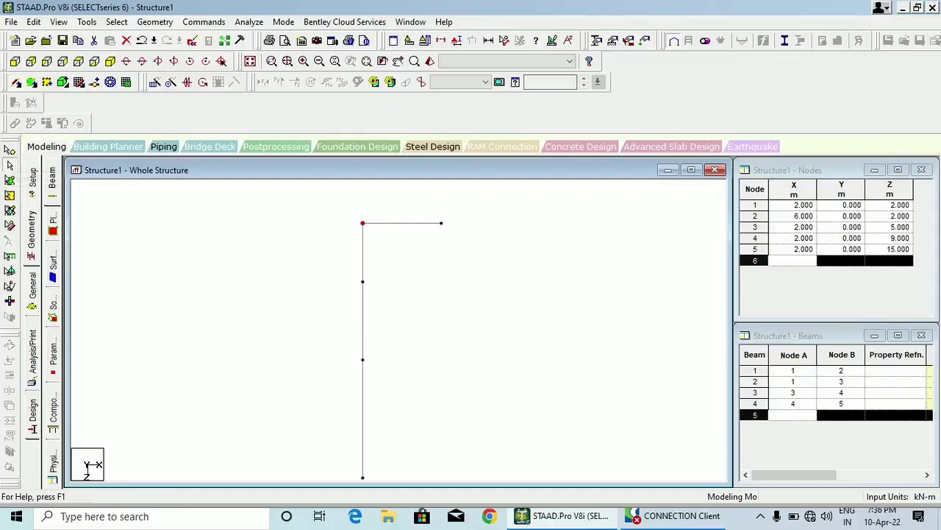
{"action": "left_click", "coordinate": [9, 150]}
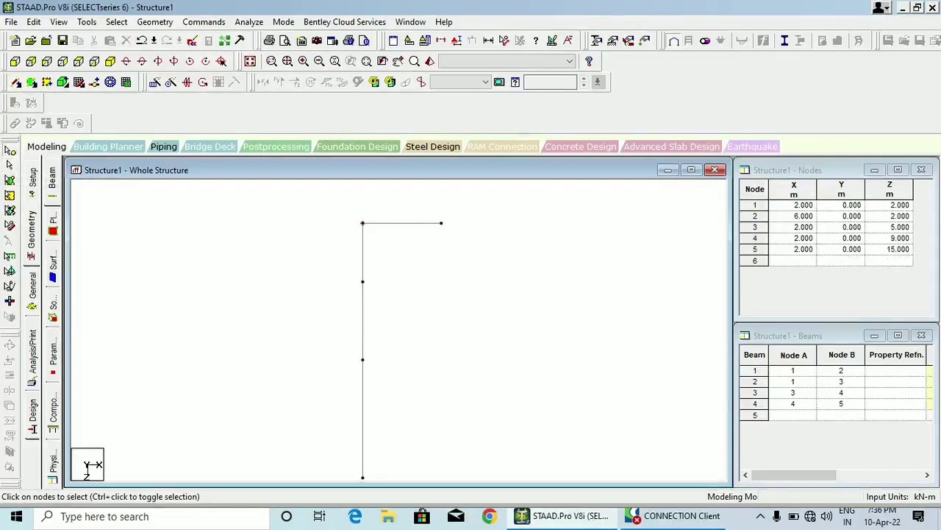
{"action": "left_click", "coordinate": [441, 223]}
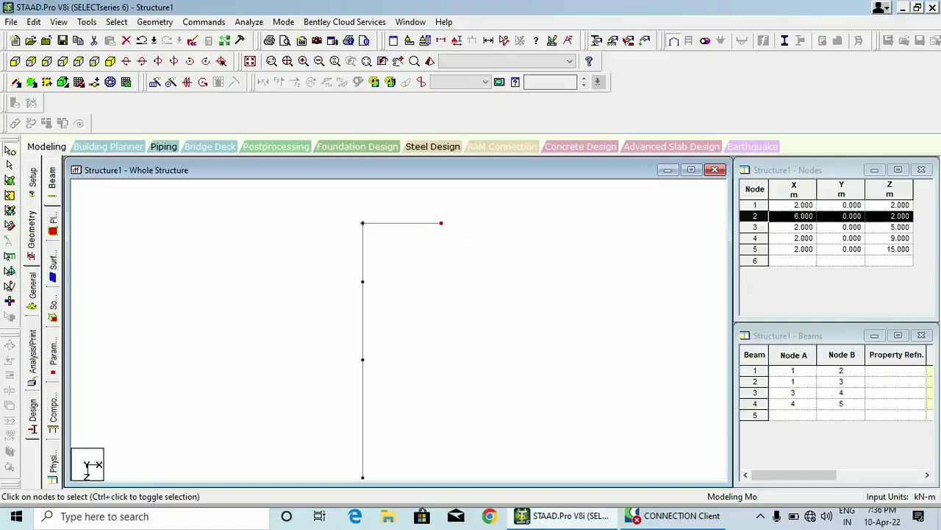
{"action": "left_click", "coordinate": [156, 83]}
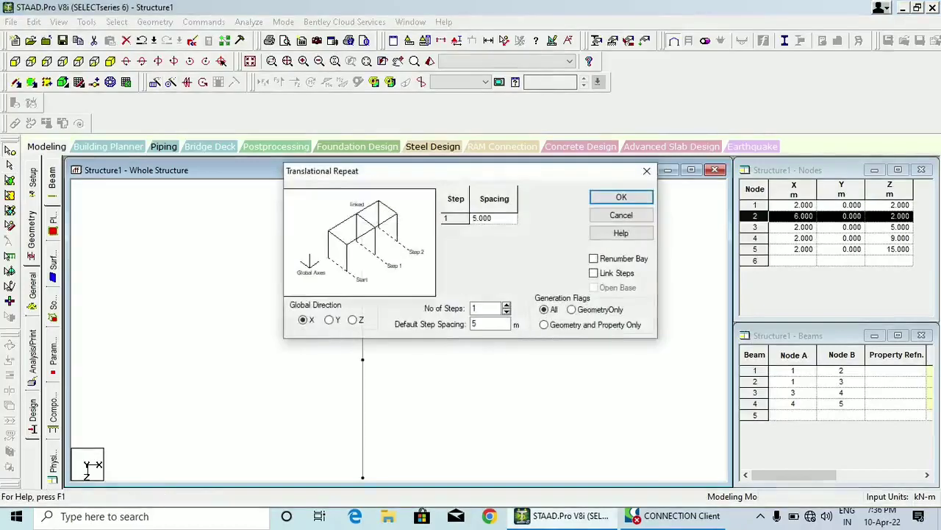
{"action": "left_click", "coordinate": [353, 320]}
{"action": "left_click", "coordinate": [507, 305]}
{"action": "left_click", "coordinate": [507, 304]}
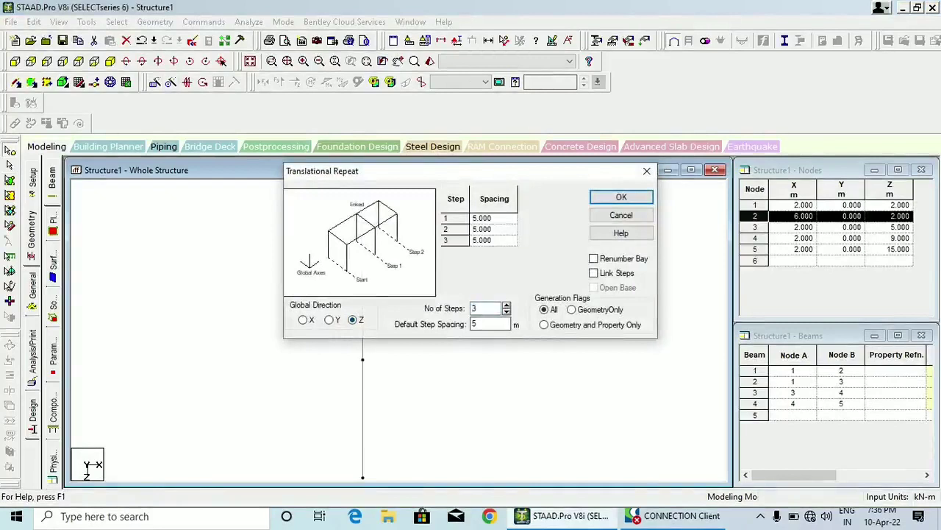
Set this repeat's step spacings to 3, 4 and 6 m with Link Steps enabled, and generate the second line of beams.
{"action": "left_click", "coordinate": [494, 218]}
{"action": "type", "text": "3"}
{"action": "key", "text": "Return"}
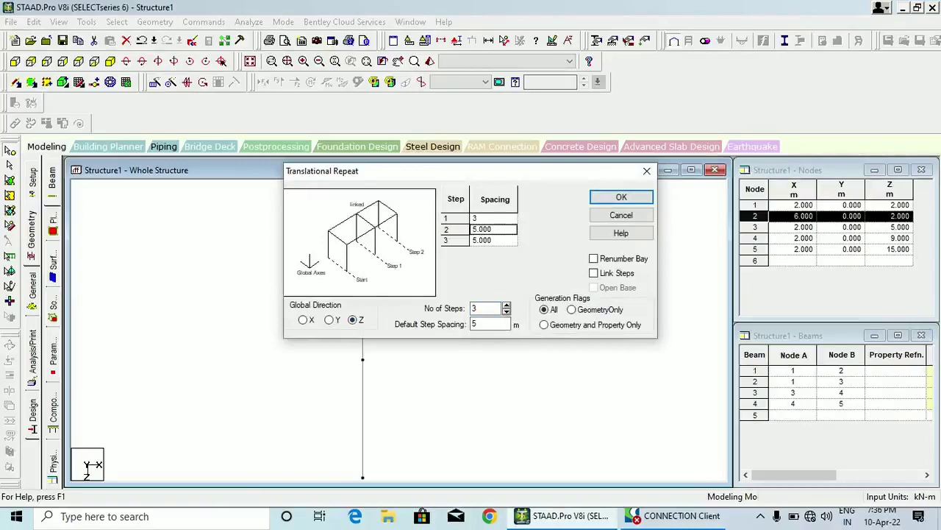
{"action": "type", "text": "4"}
{"action": "key", "text": "Return"}
{"action": "type", "text": "6"}
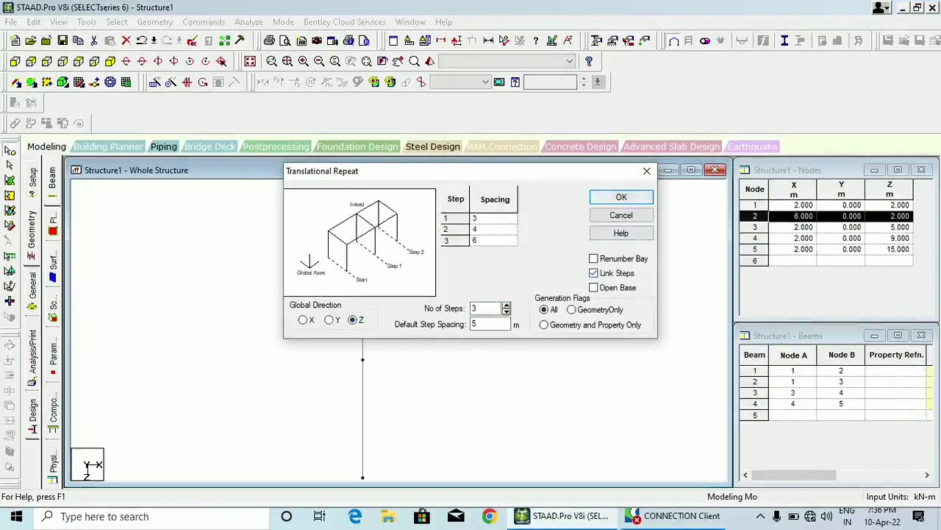
{"action": "left_click", "coordinate": [622, 197]}
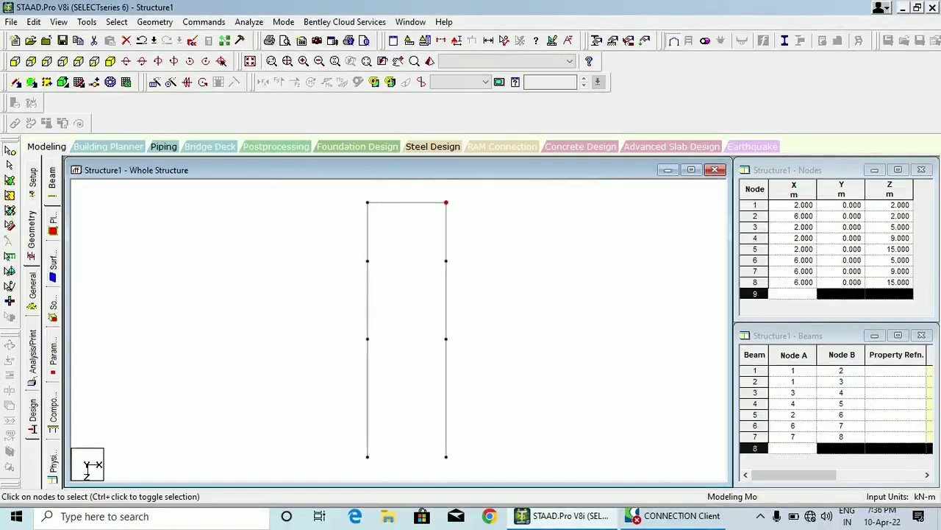
Show the whole structure in isometric view.
{"action": "scroll", "coordinate": [406, 329], "scroll_direction": "up", "scroll_amount": 2}
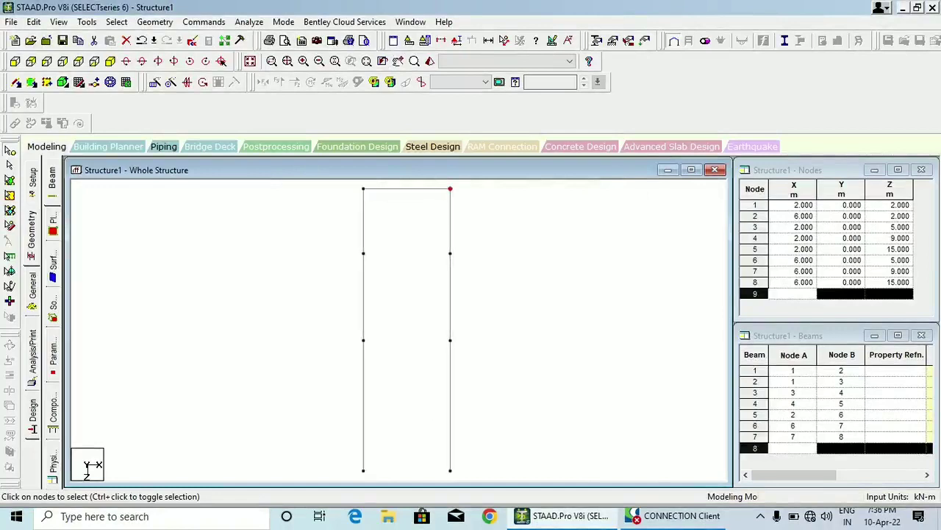
{"action": "mouse_move", "coordinate": [407, 294]}
{"action": "middle_mouse_down"}
{"action": "mouse_move", "coordinate": [396, 368]}
{"action": "mouse_move", "coordinate": [395, 327]}
{"action": "middle_mouse_up"}
{"action": "scroll", "coordinate": [396, 369], "scroll_direction": "down", "scroll_amount": 1}
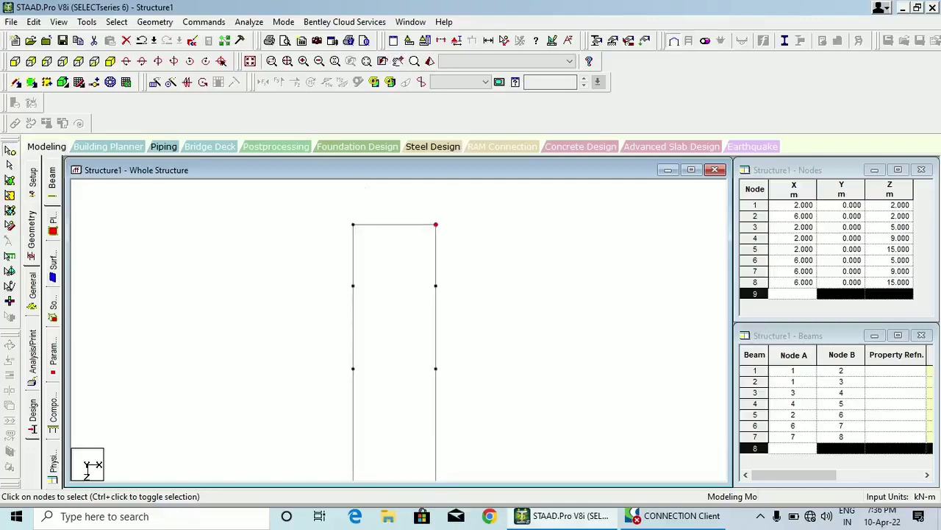
{"action": "scroll", "coordinate": [394, 355], "scroll_direction": "up", "scroll_amount": 1}
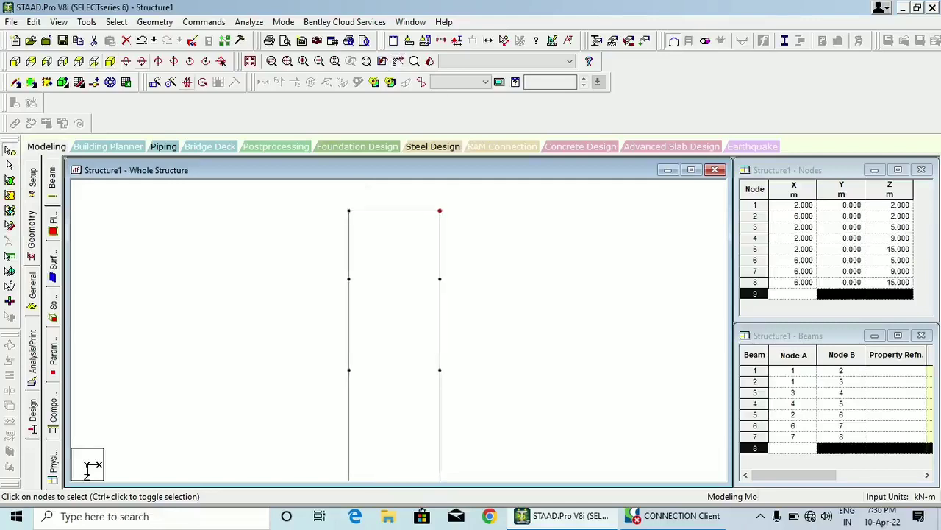
{"action": "left_click", "coordinate": [251, 61]}
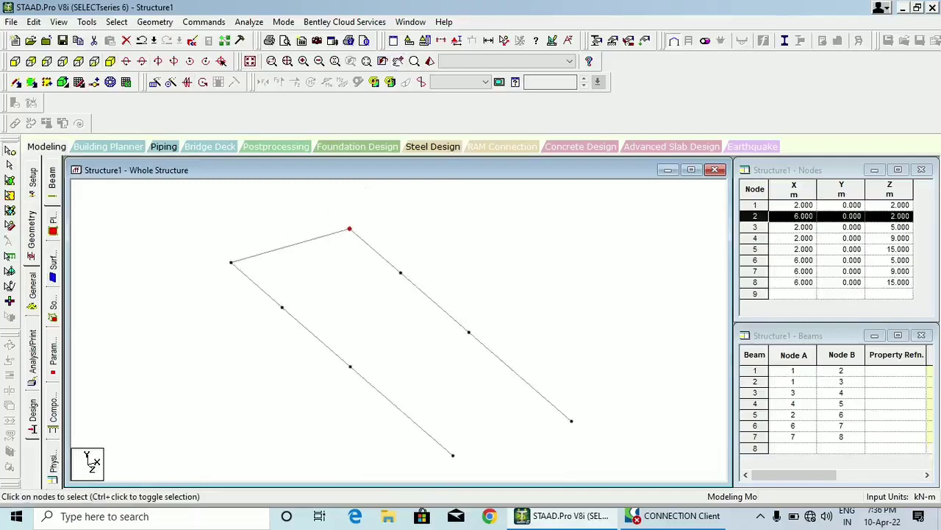
Show the structure in plan view on the X-Z plane and examine the two lines of beams along Z.
{"action": "mouse_move", "coordinate": [368, 309]}
{"action": "middle_mouse_down"}
{"action": "mouse_move", "coordinate": [423, 364]}
{"action": "mouse_move", "coordinate": [402, 340]}
{"action": "mouse_move", "coordinate": [354, 318]}
{"action": "mouse_move", "coordinate": [386, 310]}
{"action": "middle_mouse_up"}
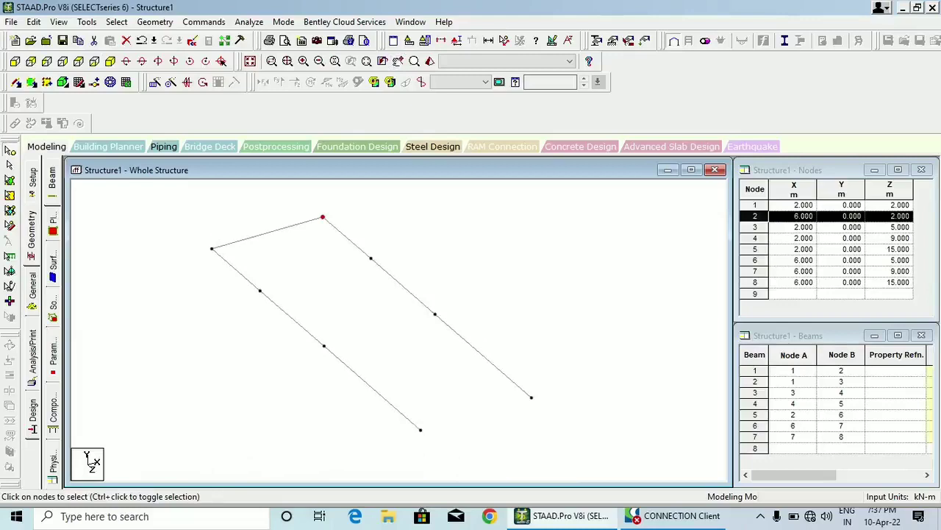
{"action": "left_click", "coordinate": [79, 61]}
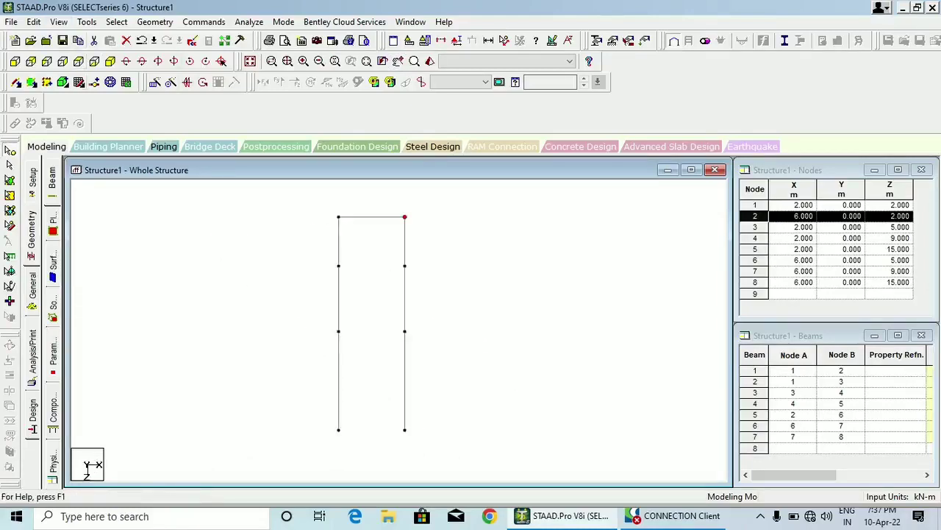
{"action": "scroll", "coordinate": [371, 323], "scroll_direction": "up", "scroll_amount": 1}
{"action": "mouse_move", "coordinate": [371, 323]}
{"action": "middle_mouse_down"}
{"action": "mouse_move", "coordinate": [368, 353]}
{"action": "mouse_move", "coordinate": [364, 327]}
{"action": "middle_mouse_up"}
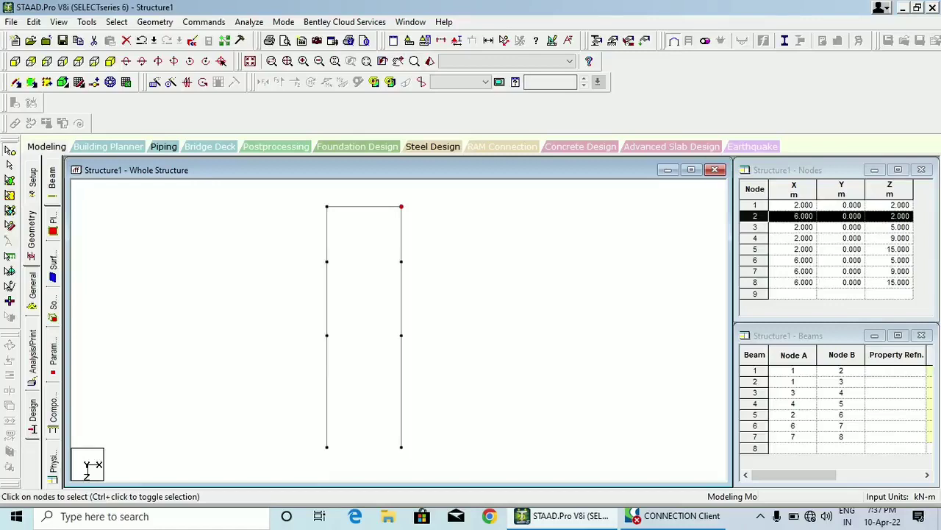
{"action": "scroll", "coordinate": [364, 329], "scroll_direction": "up", "scroll_amount": 1}
{"action": "middle_click_drag", "start_coordinate": [364, 324], "coordinate": [364, 341]}
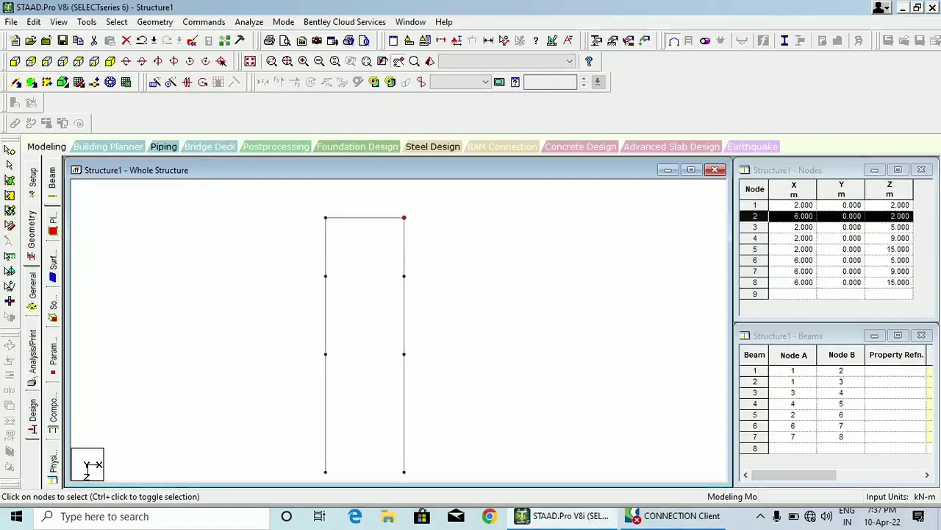
{"action": "scroll", "coordinate": [364, 345], "scroll_direction": "down", "scroll_amount": 1}
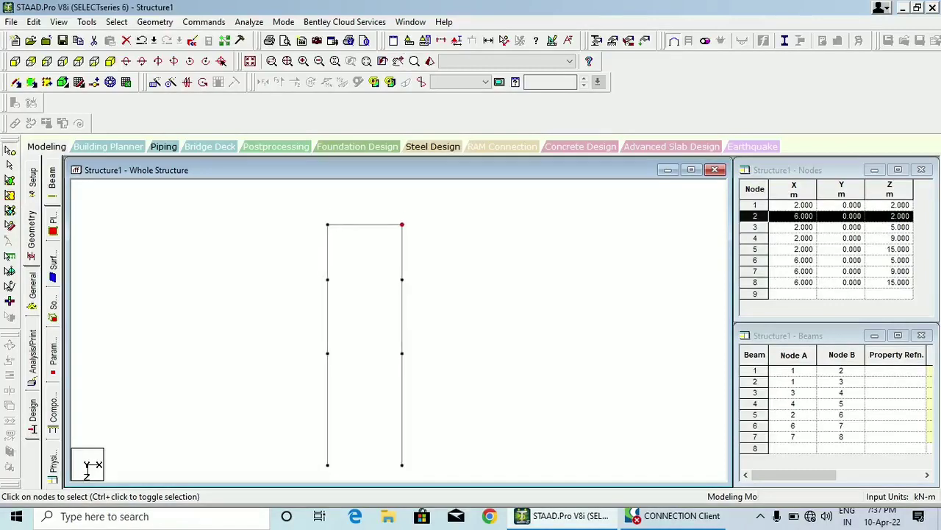
{"action": "scroll", "coordinate": [364, 344], "scroll_direction": "up", "scroll_amount": 2}
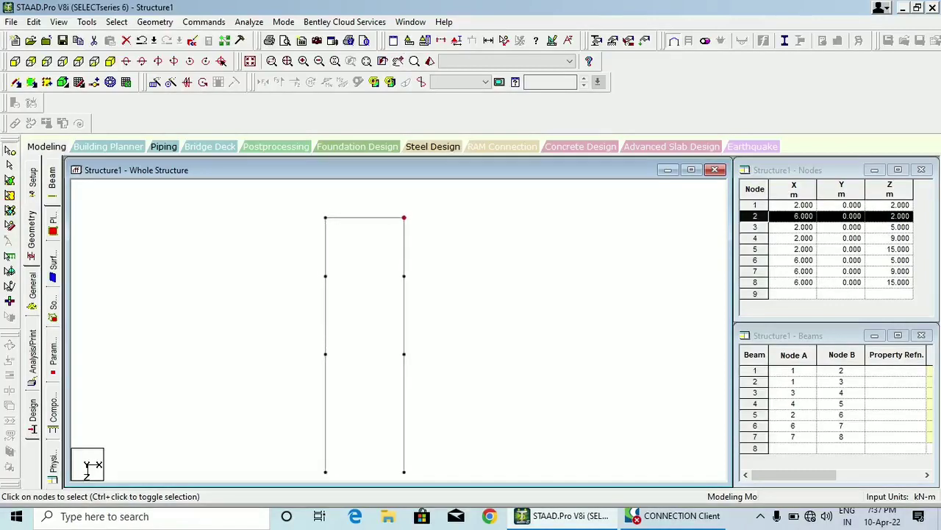
{"action": "middle_click_drag", "start_coordinate": [364, 344], "coordinate": [363, 338]}
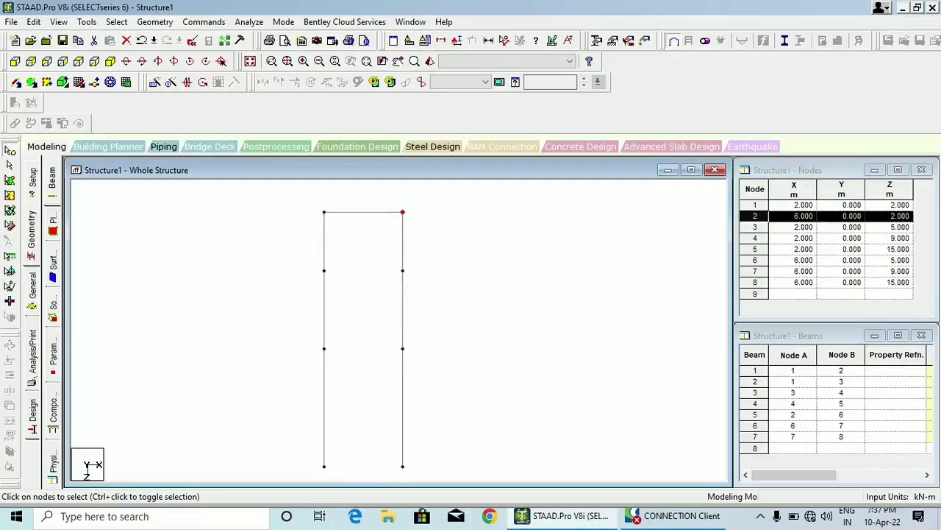
Undo both translational repeats, back to the single beam between the nodes at X 2 and X 6.
{"action": "key", "text": "ctrl+z"}
{"action": "key", "text": "ctrl+z"}
{"action": "key", "text": "ctrl+z"}
{"action": "key", "text": "ctrl+z"}
{"action": "key", "text": "ctrl+z"}
{"action": "key", "text": "ctrl+z"}
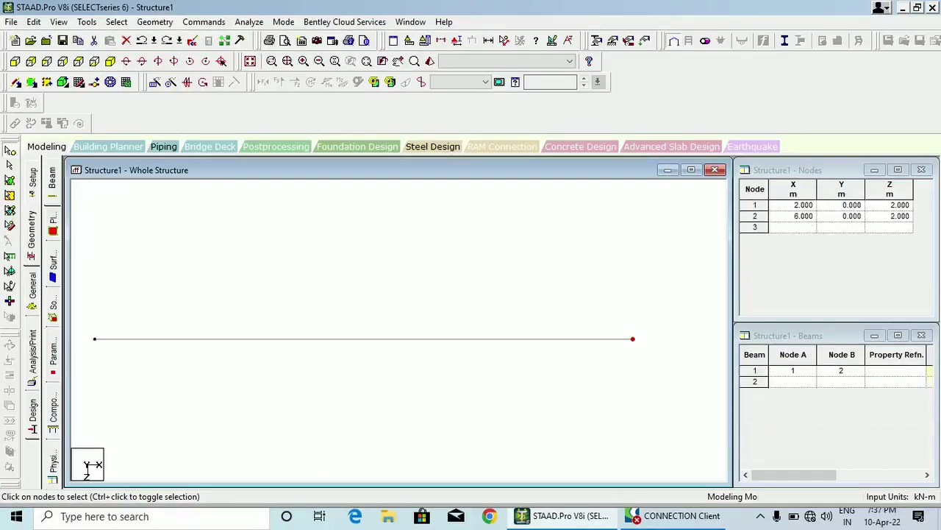
Select the remaining beam and set up a translational repeat in the Z direction with 3 steps, declining the auto save.
{"action": "scroll", "coordinate": [364, 339], "scroll_direction": "down", "scroll_amount": 2}
{"action": "middle_click_drag", "start_coordinate": [364, 338], "coordinate": [408, 306]}
{"action": "scroll", "coordinate": [408, 307], "scroll_direction": "down", "scroll_amount": 2}
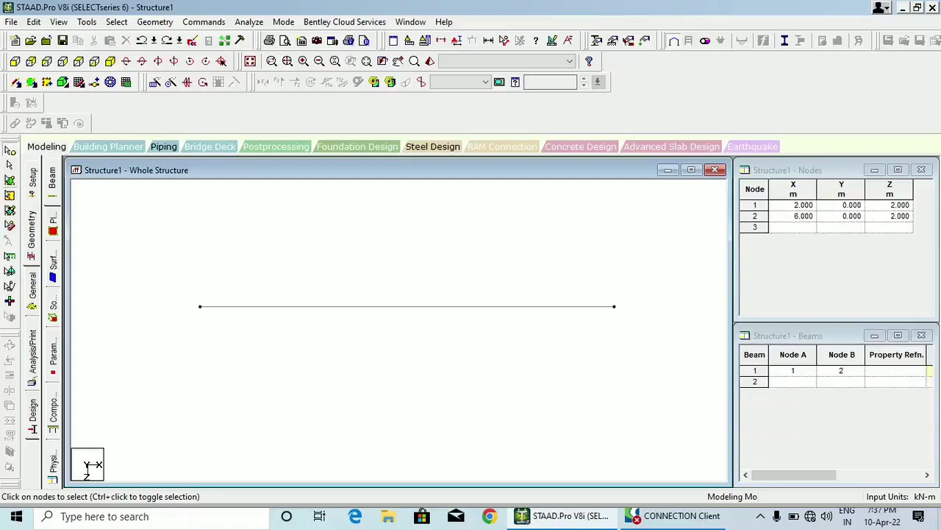
{"action": "left_click", "coordinate": [10, 164]}
{"action": "scroll", "coordinate": [407, 307], "scroll_direction": "down", "scroll_amount": 2}
{"action": "middle_click_drag", "start_coordinate": [407, 306], "coordinate": [414, 243]}
{"action": "scroll", "coordinate": [414, 244], "scroll_direction": "down", "scroll_amount": 1}
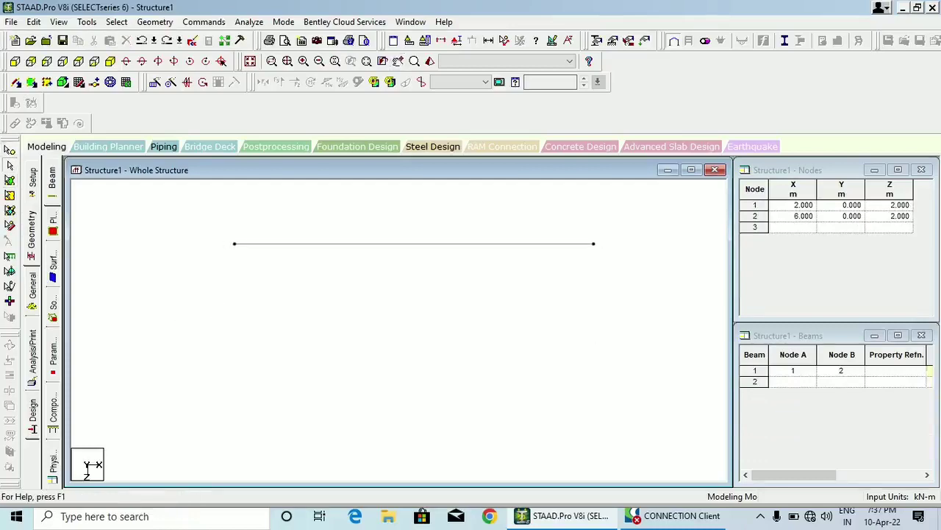
{"action": "left_click", "coordinate": [414, 244]}
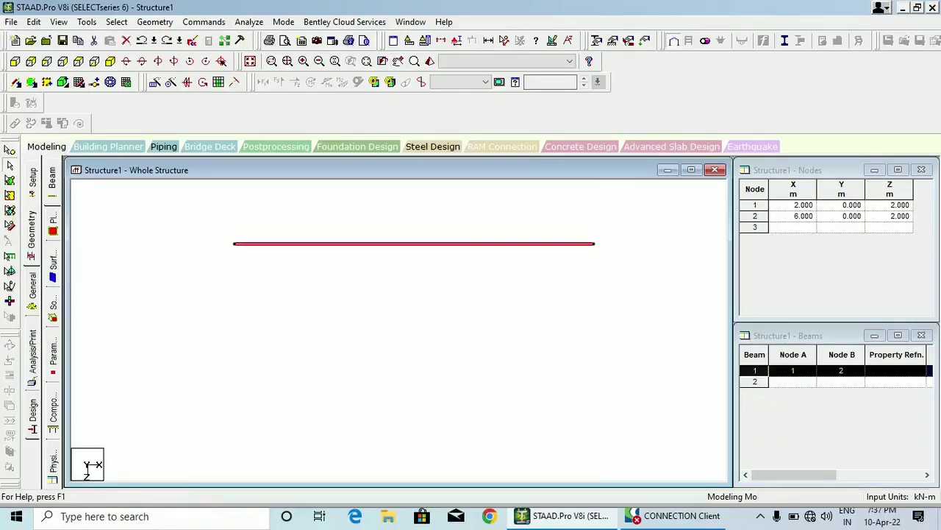
{"action": "left_click", "coordinate": [155, 82]}
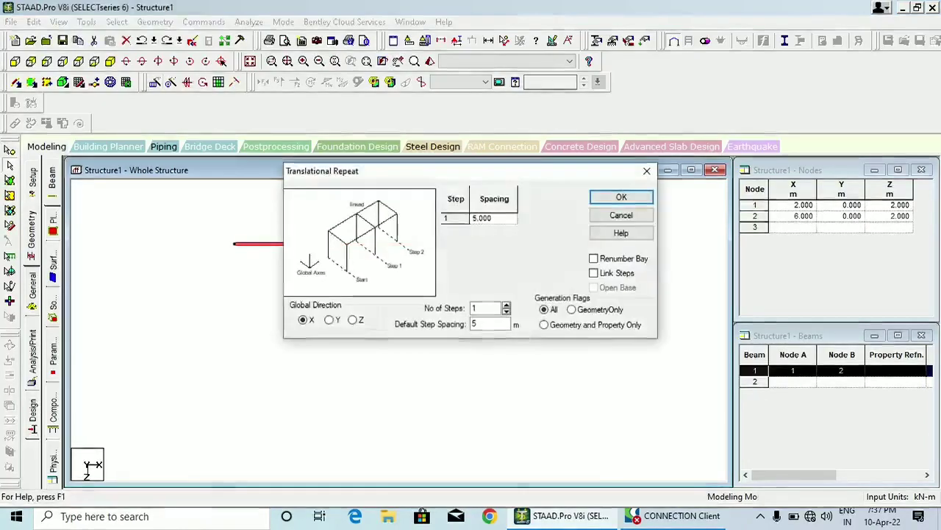
{"action": "left_click", "coordinate": [353, 320]}
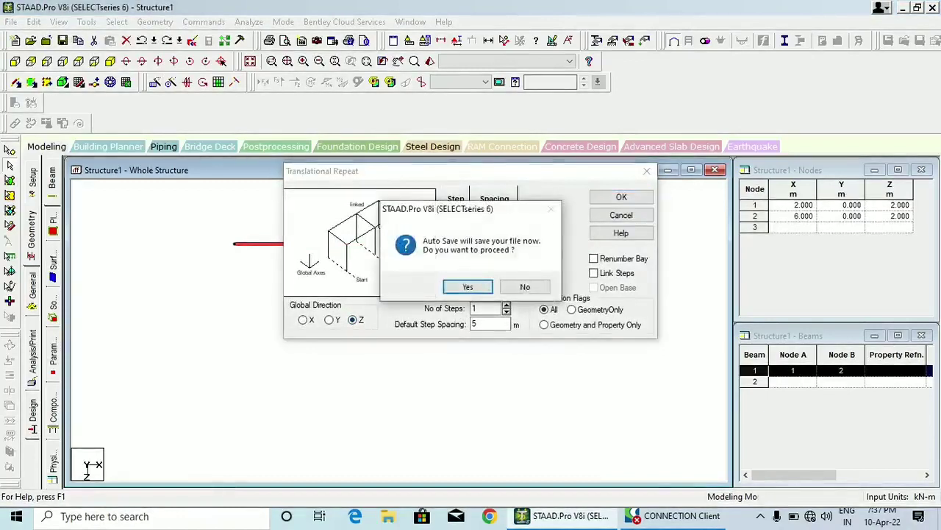
{"action": "left_click", "coordinate": [525, 286]}
{"action": "left_click", "coordinate": [507, 305]}
{"action": "left_click", "coordinate": [507, 305]}
Set the beam repeat's step spacings to 3, 4 and 6 m, enable Link Steps, and generate the linked bays.
{"action": "left_click", "coordinate": [494, 218]}
{"action": "type", "text": "3"}
{"action": "key", "text": "Down"}
{"action": "type", "text": "4"}
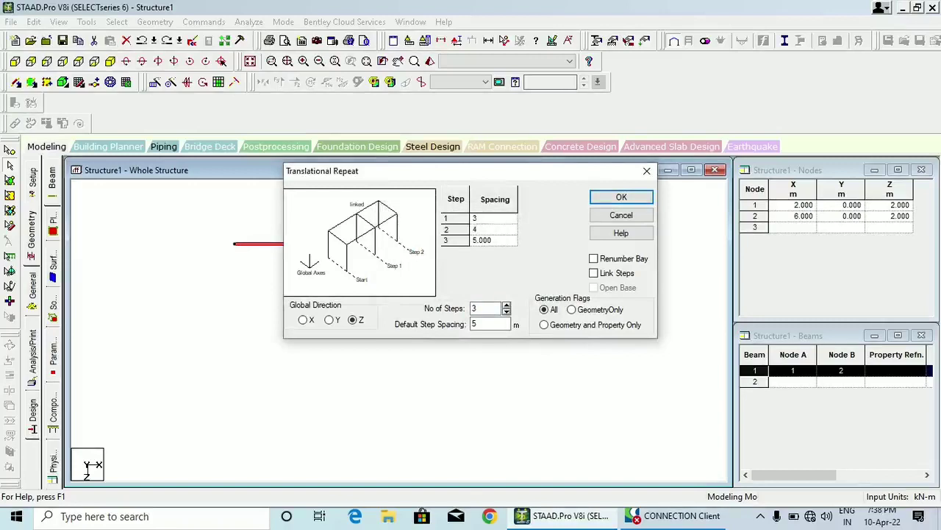
{"action": "key", "text": "Down"}
{"action": "type", "text": "6"}
{"action": "left_click", "coordinate": [593, 273]}
{"action": "left_click", "coordinate": [621, 197]}
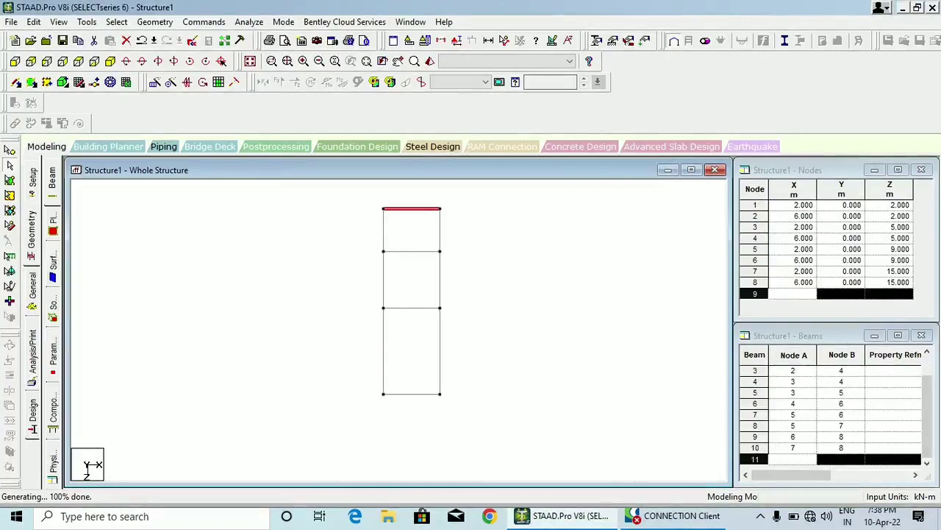
Clear the beam selection and examine the generated cross beams and connecting beams in plan view.
{"action": "middle_click_drag", "start_coordinate": [412, 300], "coordinate": [411, 326]}
{"action": "scroll", "coordinate": [418, 297], "scroll_direction": "up", "scroll_amount": 1}
{"action": "scroll", "coordinate": [412, 334], "scroll_direction": "up", "scroll_amount": 1}
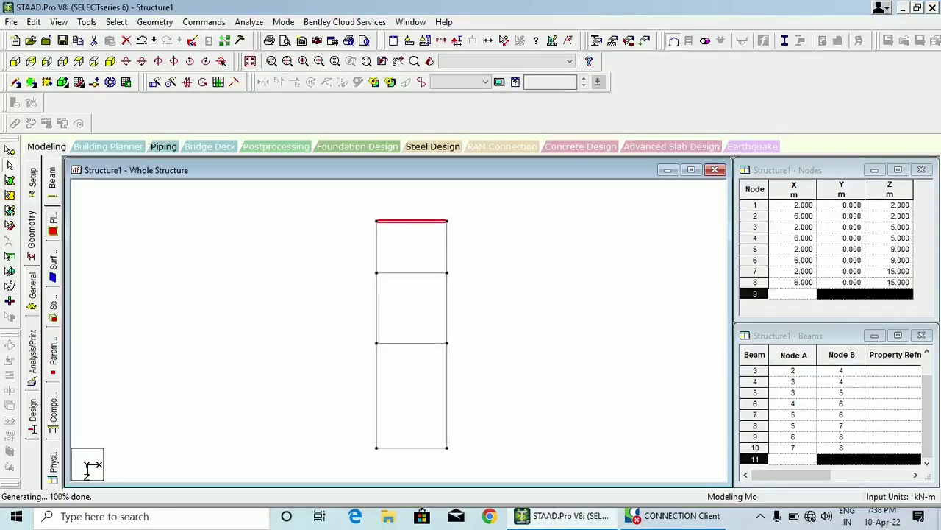
{"action": "scroll", "coordinate": [412, 334], "scroll_direction": "up", "scroll_amount": 1}
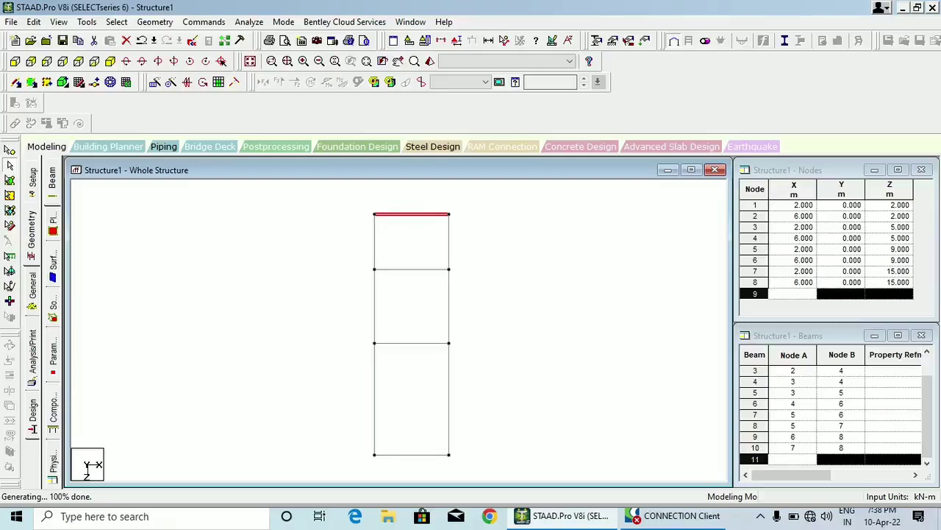
{"action": "scroll", "coordinate": [412, 342], "scroll_direction": "up", "scroll_amount": 1}
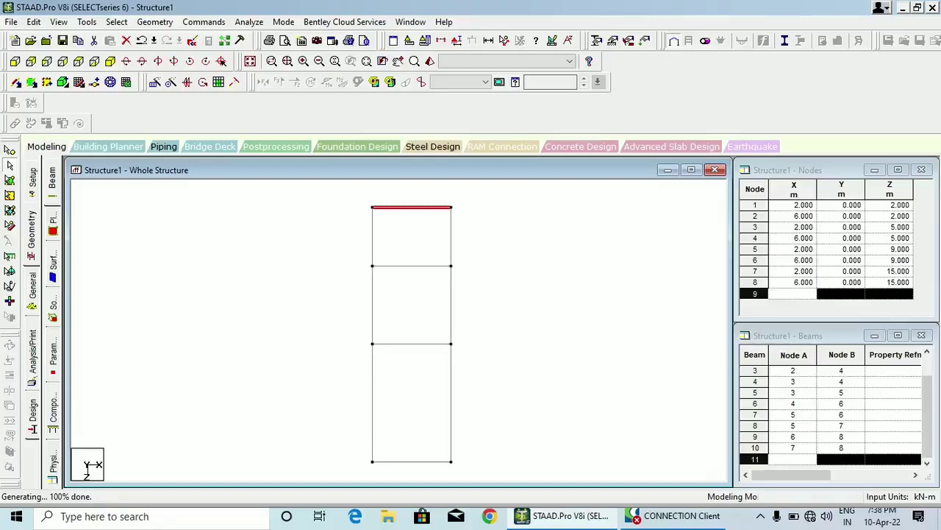
{"action": "scroll", "coordinate": [400, 331], "scroll_direction": "down", "scroll_amount": 5}
{"action": "scroll", "coordinate": [400, 331], "scroll_direction": "up", "scroll_amount": 2}
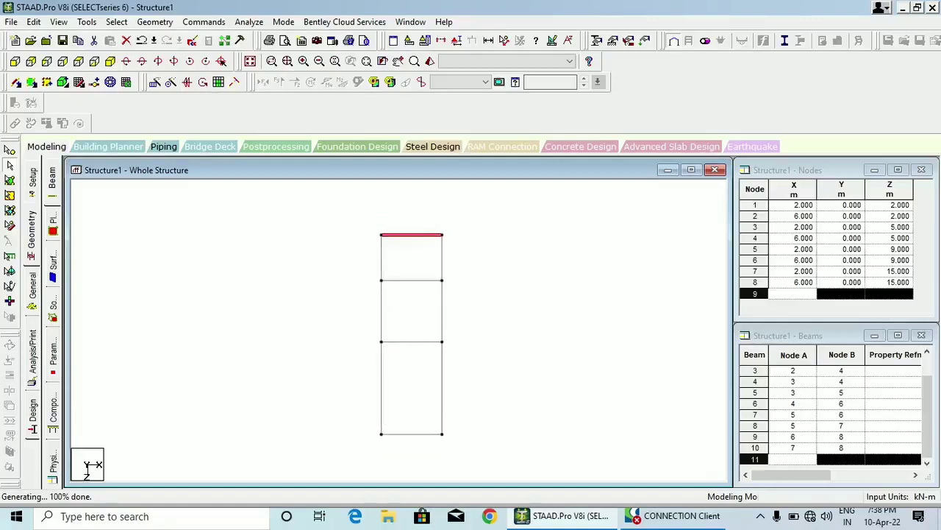
{"action": "left_click", "coordinate": [412, 258]}
{"action": "scroll", "coordinate": [412, 333], "scroll_direction": "down", "scroll_amount": 1}
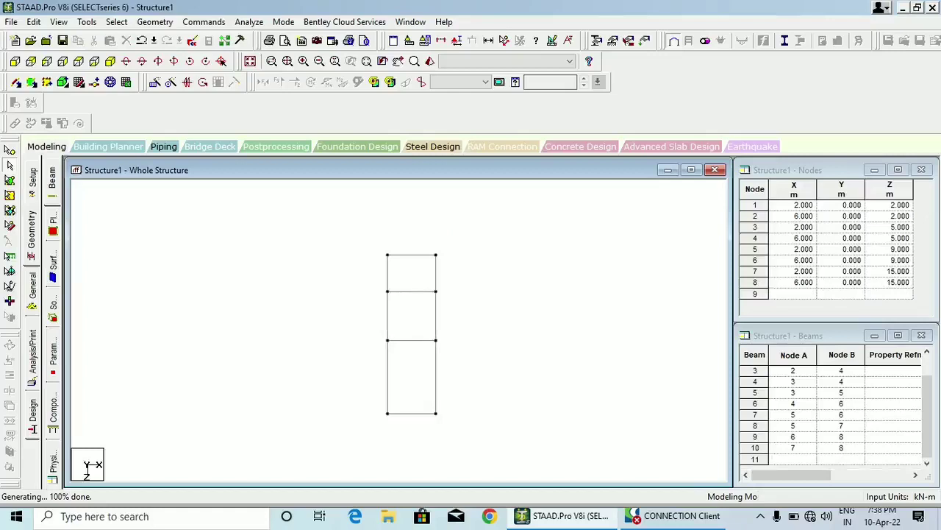
{"action": "middle_click_drag", "start_coordinate": [412, 334], "coordinate": [402, 312]}
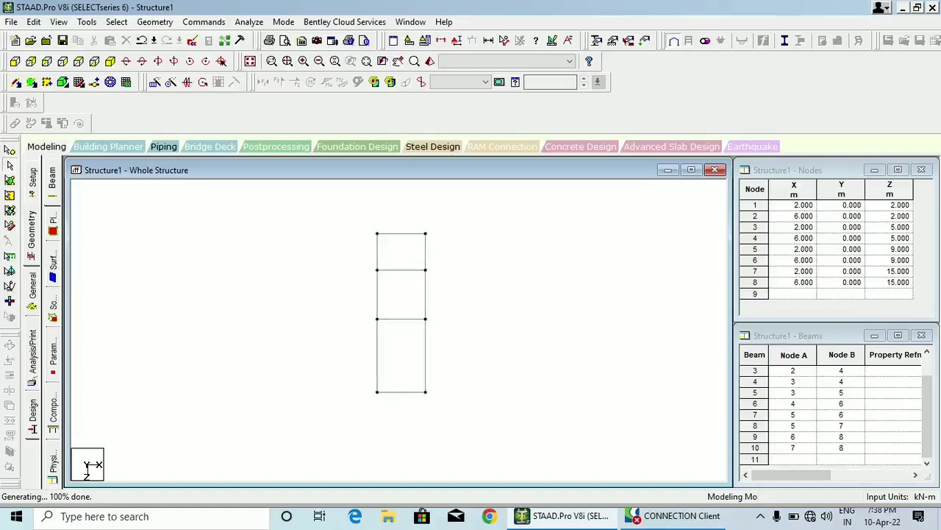
{"action": "scroll", "coordinate": [402, 313], "scroll_direction": "up", "scroll_amount": 1}
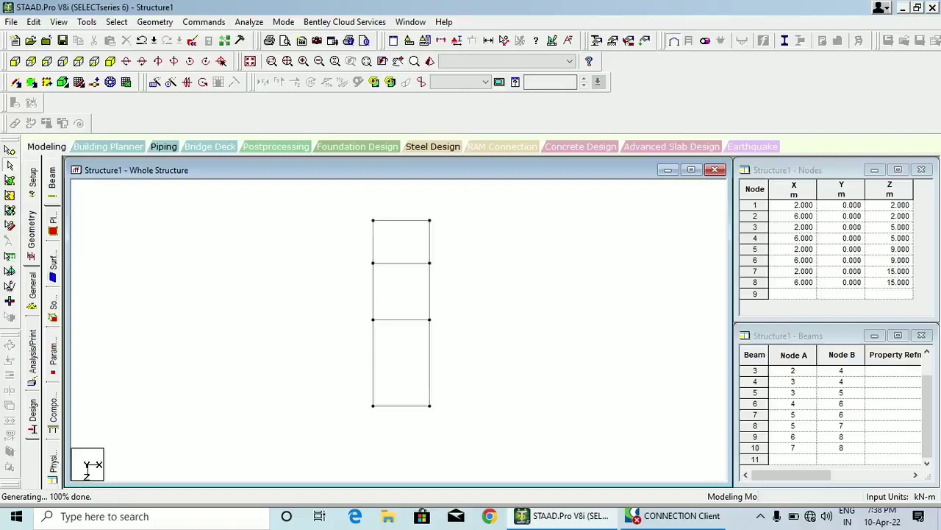
{"action": "scroll", "coordinate": [402, 313], "scroll_direction": "up", "scroll_amount": 2}
{"action": "middle_click_drag", "start_coordinate": [399, 317], "coordinate": [398, 333]}
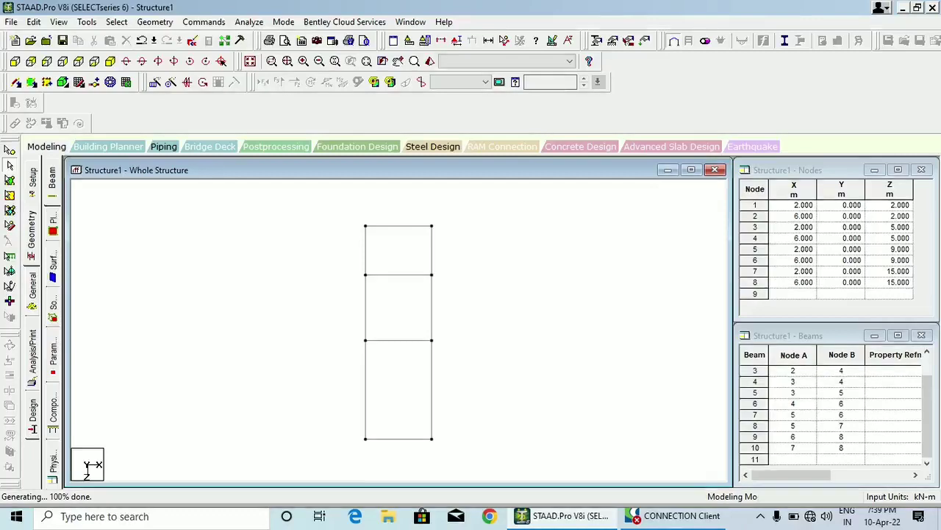
{"action": "scroll", "coordinate": [398, 331], "scroll_direction": "down", "scroll_amount": 1}
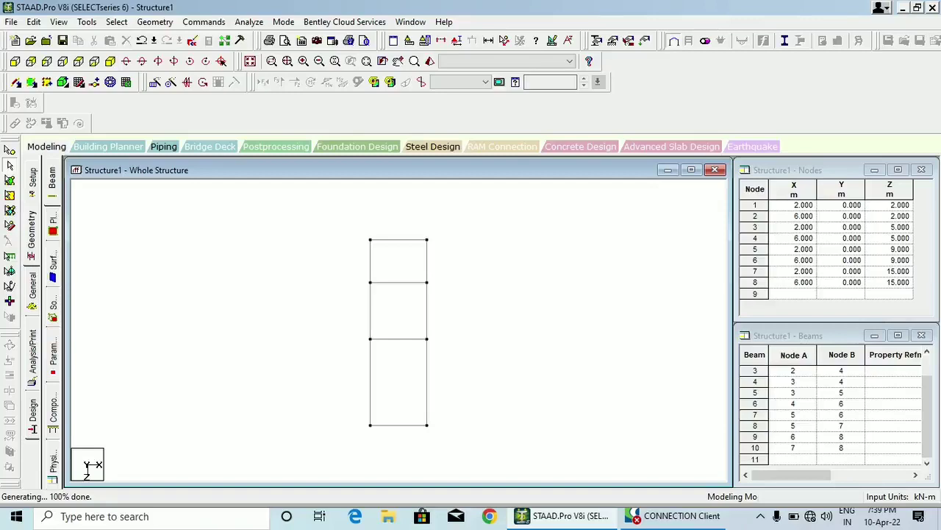
{"action": "middle_click_drag", "start_coordinate": [383, 309], "coordinate": [374, 314]}
{"action": "scroll", "coordinate": [375, 314], "scroll_direction": "down", "scroll_amount": 1}
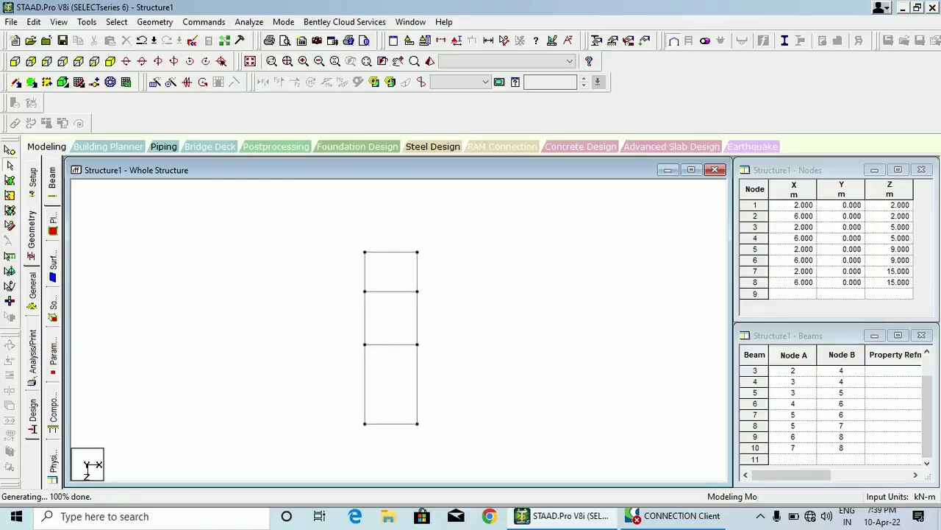
{"action": "middle_click_drag", "start_coordinate": [383, 338], "coordinate": [374, 324]}
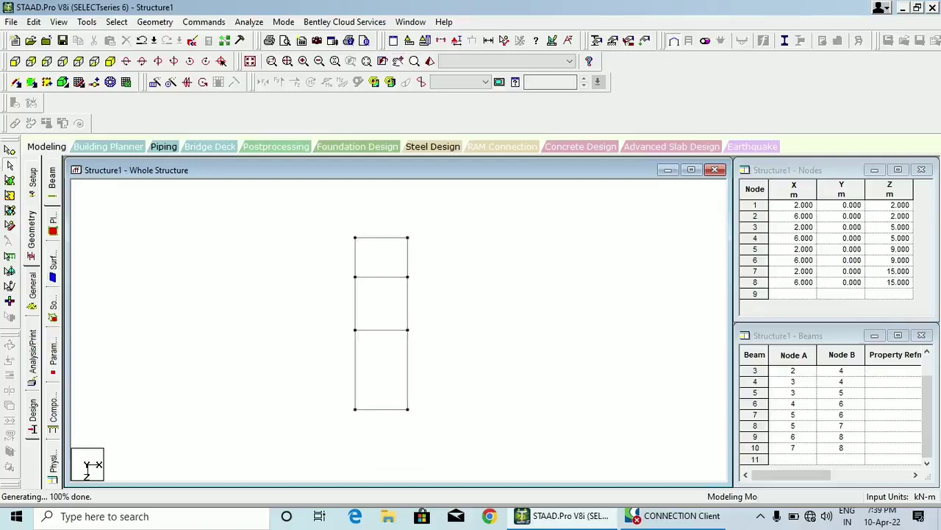
{"action": "scroll", "coordinate": [381, 323], "scroll_direction": "down", "scroll_amount": 2}
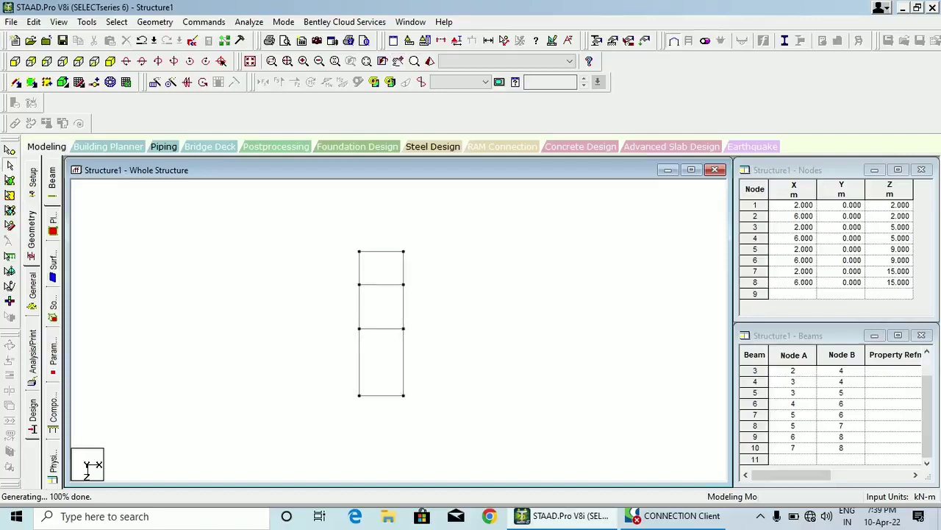
{"action": "scroll", "coordinate": [381, 324], "scroll_direction": "up", "scroll_amount": 1}
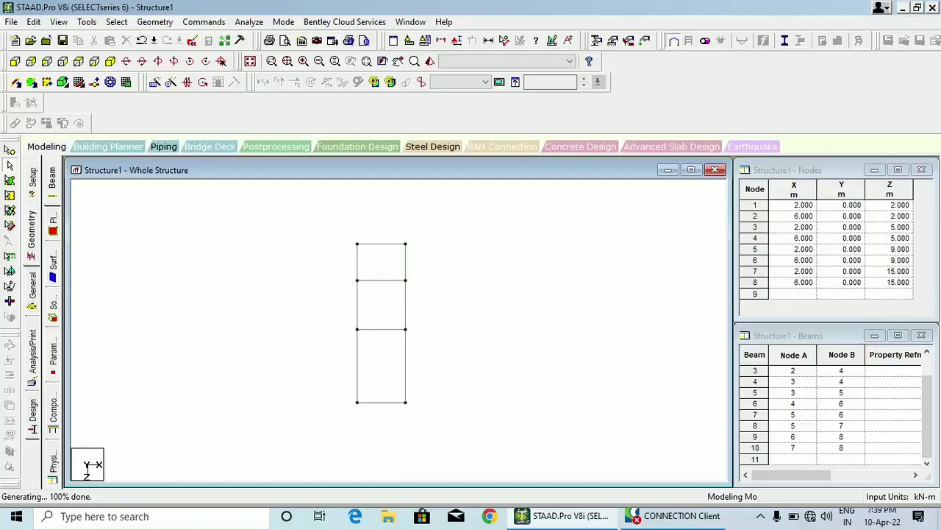
Select all the beams of the structure and delete them together with the nodes left unattached.
{"action": "middle_click_drag", "start_coordinate": [381, 324], "coordinate": [355, 326]}
{"action": "scroll", "coordinate": [377, 346], "scroll_direction": "down", "scroll_amount": 1}
{"action": "scroll", "coordinate": [312, 330], "scroll_direction": "down", "scroll_amount": 1}
{"action": "scroll", "coordinate": [356, 326], "scroll_direction": "down", "scroll_amount": 1}
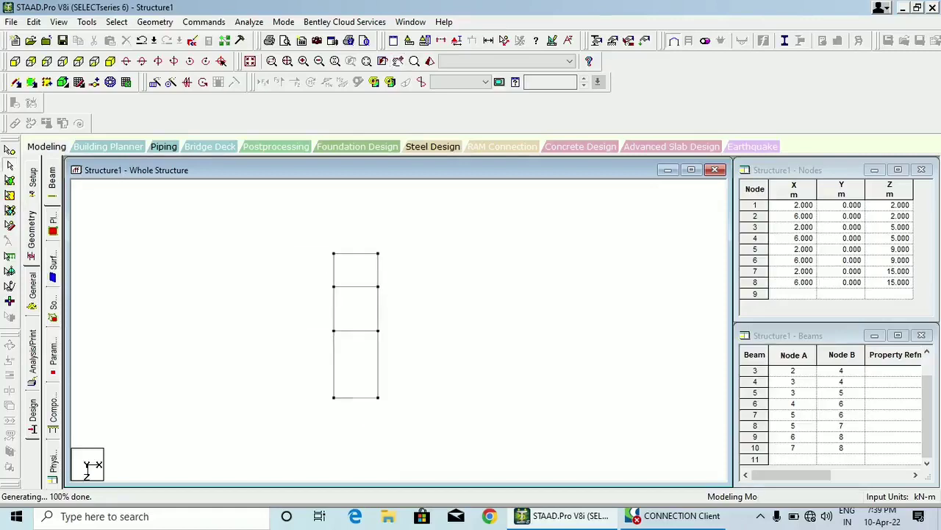
{"action": "left_click_drag", "start_coordinate": [272, 228], "coordinate": [480, 383]}
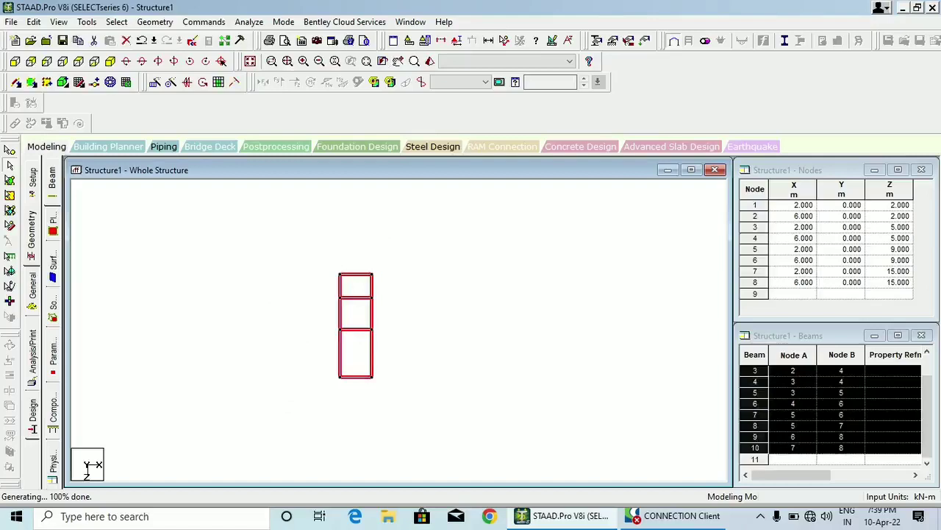
{"action": "key", "text": "Delete"}
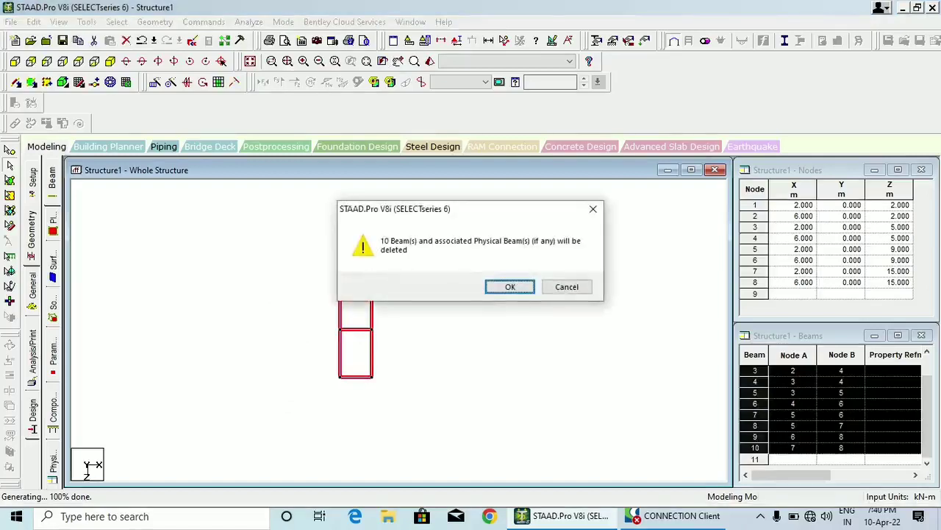
{"action": "left_click", "coordinate": [510, 286]}
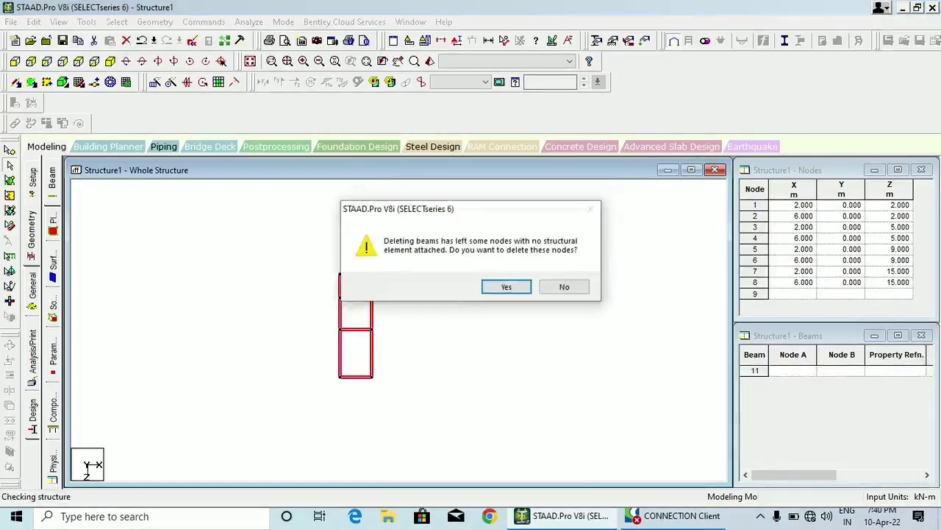
{"action": "left_click", "coordinate": [506, 286]}
{"action": "left_click", "coordinate": [761, 516]}
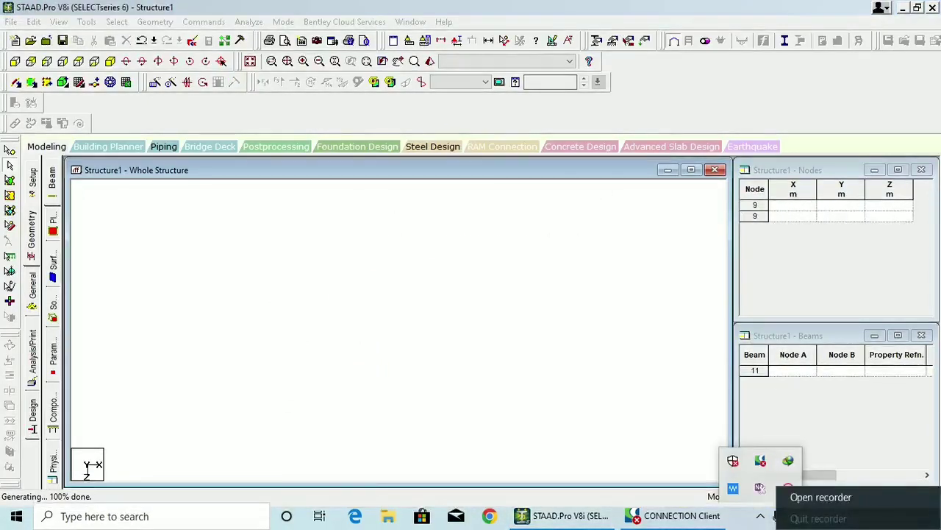
{"action": "left_click", "coordinate": [789, 487]}
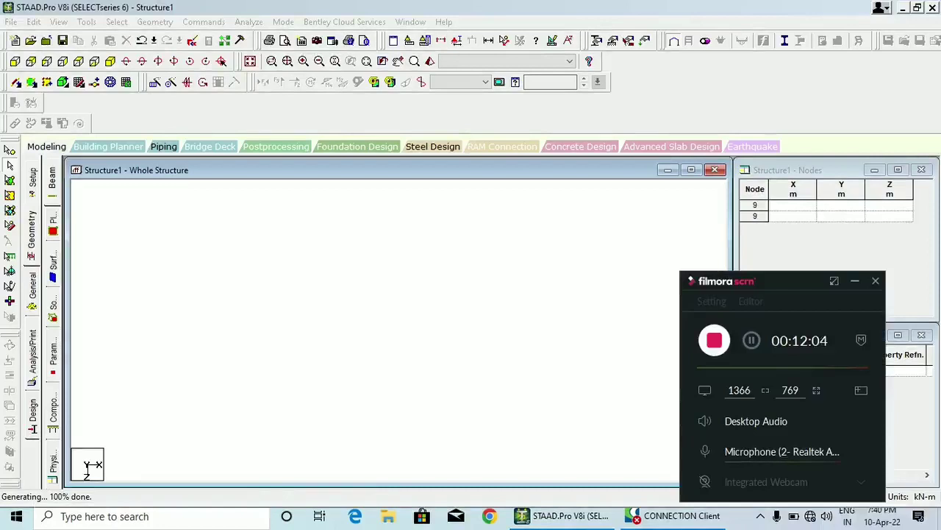
{"action": "left_click", "coordinate": [752, 340]}
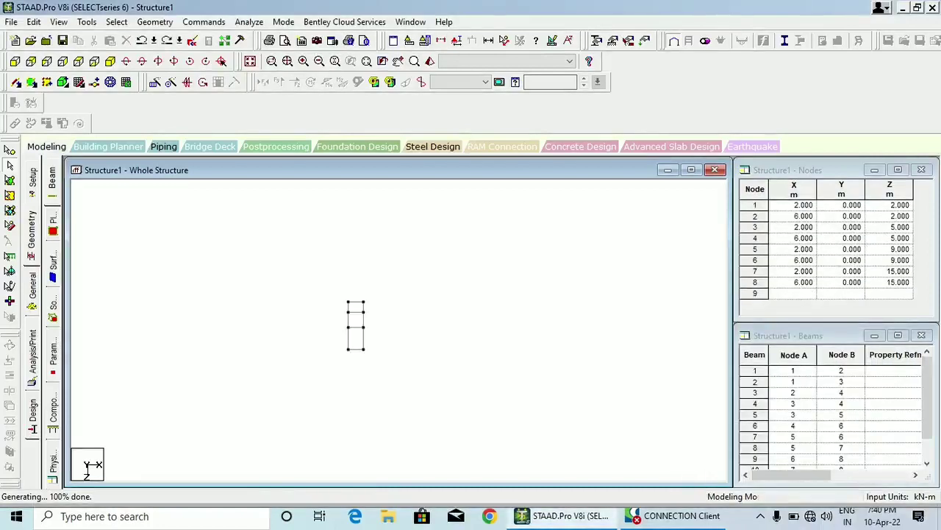
Select nodes 2 and 4 at the ends of the first two cross beams and set up a translational repeat in X with 3 steps.
{"action": "scroll", "coordinate": [356, 326], "scroll_direction": "up", "scroll_amount": 2}
{"action": "scroll", "coordinate": [356, 326], "scroll_direction": "up", "scroll_amount": 2}
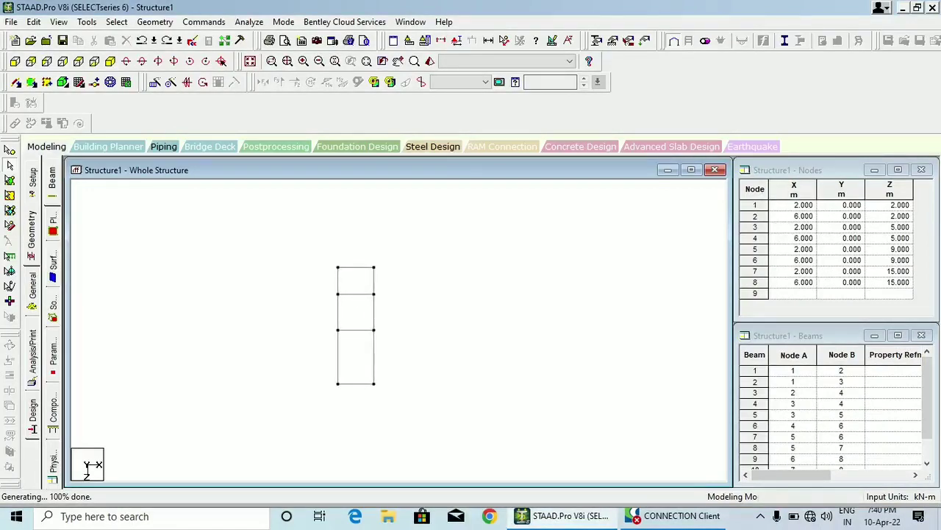
{"action": "scroll", "coordinate": [351, 339], "scroll_direction": "up", "scroll_amount": 1}
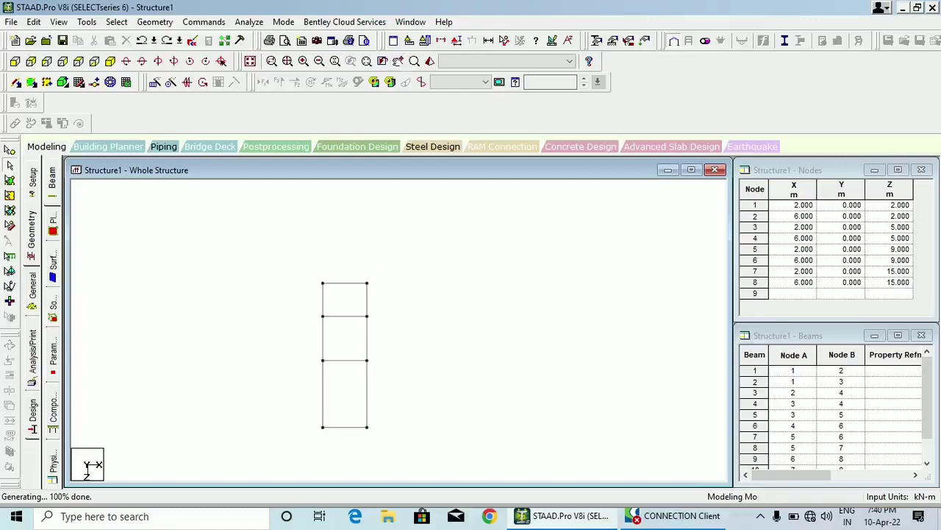
{"action": "scroll", "coordinate": [345, 353], "scroll_direction": "up", "scroll_amount": 1}
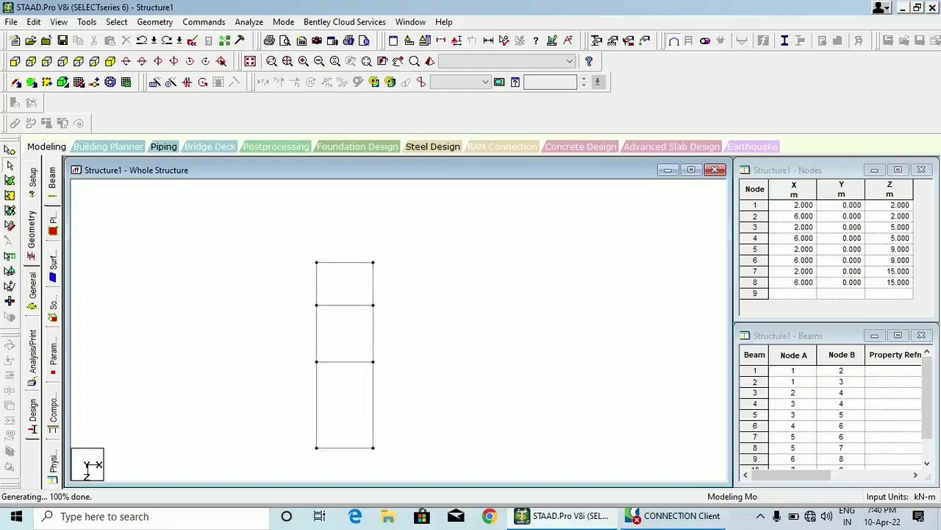
{"action": "scroll", "coordinate": [345, 355], "scroll_direction": "up", "scroll_amount": 1}
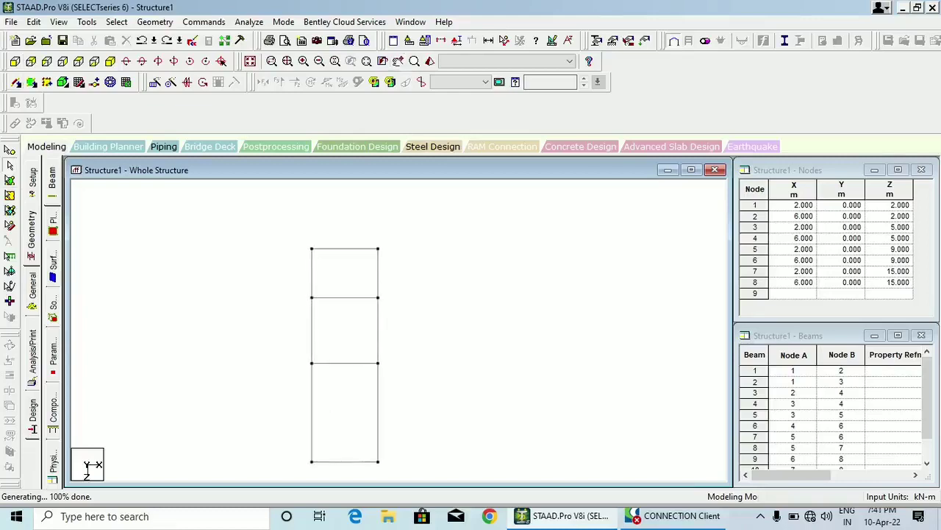
{"action": "left_click", "coordinate": [9, 150]}
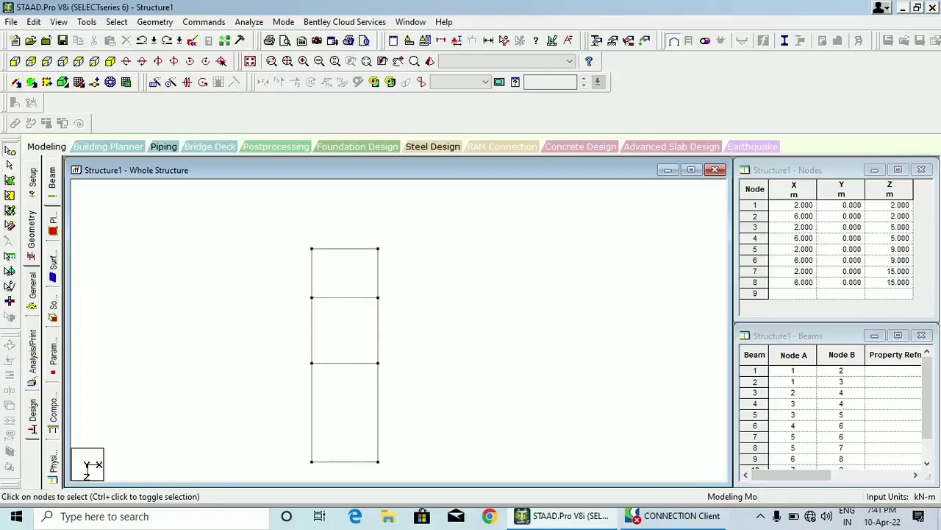
{"action": "left_click_drag", "start_coordinate": [393, 236], "coordinate": [374, 303]}
{"action": "scroll", "coordinate": [345, 355], "scroll_direction": "up", "scroll_amount": 1}
{"action": "scroll", "coordinate": [345, 363], "scroll_direction": "up", "scroll_amount": 1}
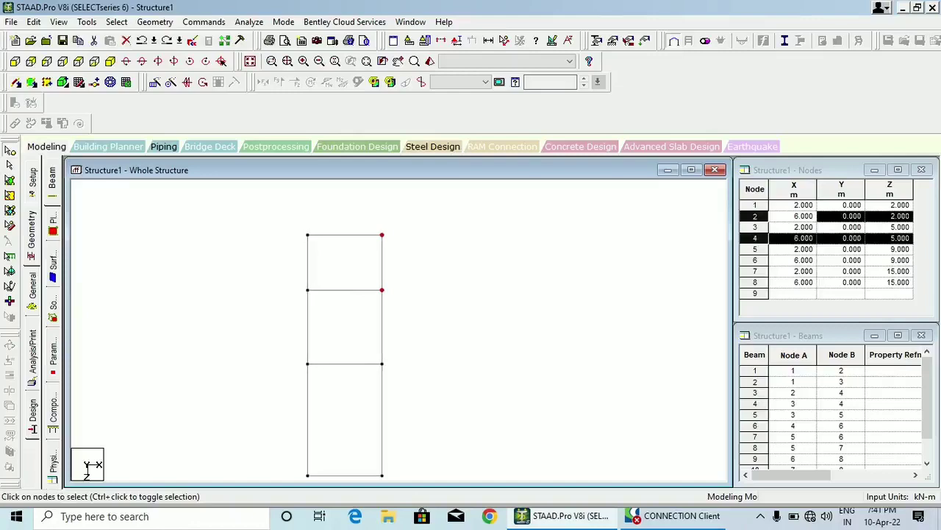
{"action": "left_click", "coordinate": [155, 82]}
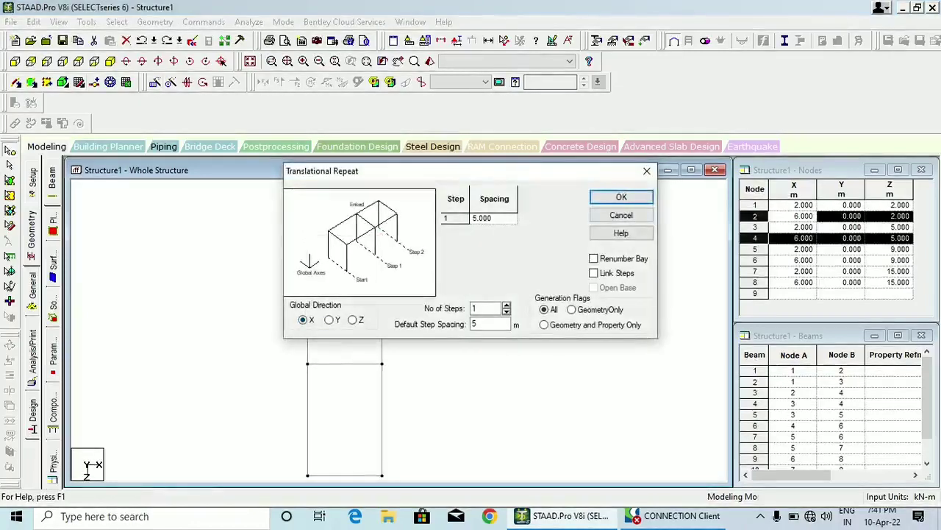
{"action": "left_click_drag", "start_coordinate": [529, 171], "coordinate": [589, 164]}
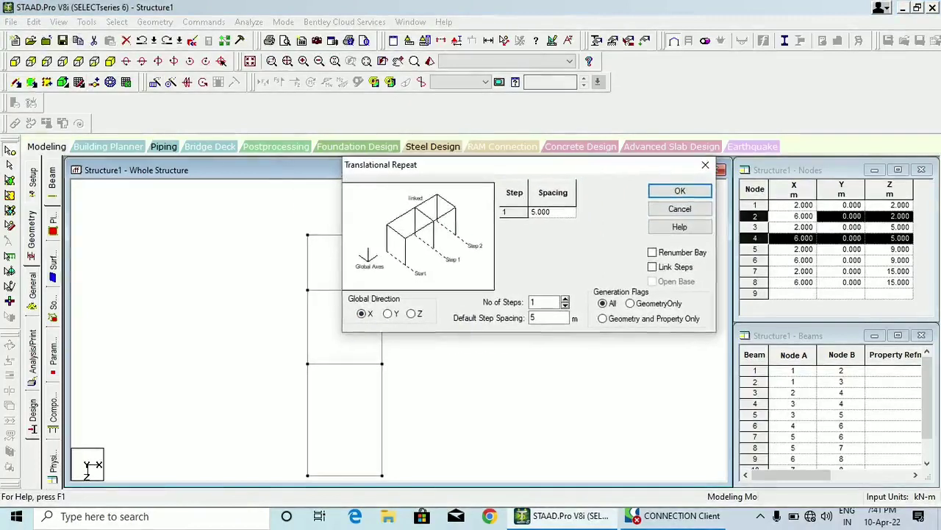
{"action": "left_click", "coordinate": [564, 298]}
{"action": "left_click", "coordinate": [565, 299]}
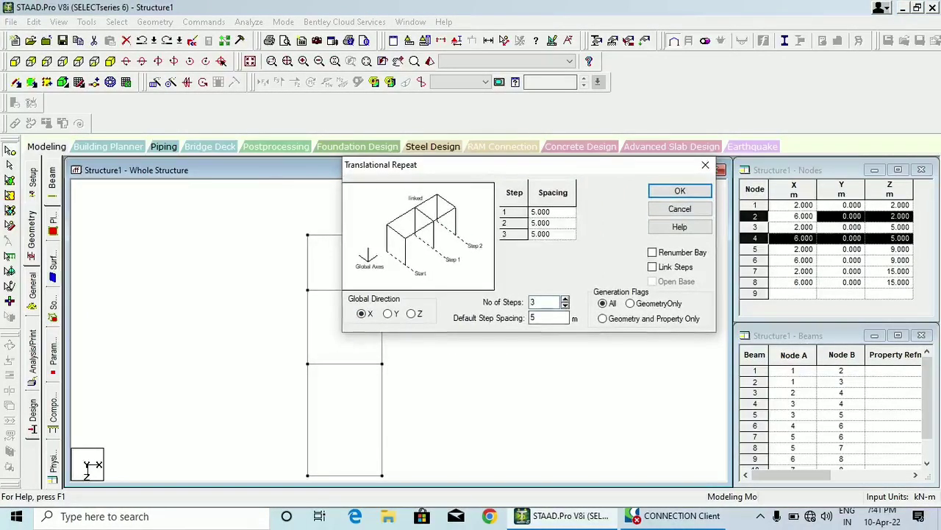
Repeat the two nodes with linked step spacings of 3, 4 and 6 m, and undo the repeat.
{"action": "left_click", "coordinate": [551, 212]}
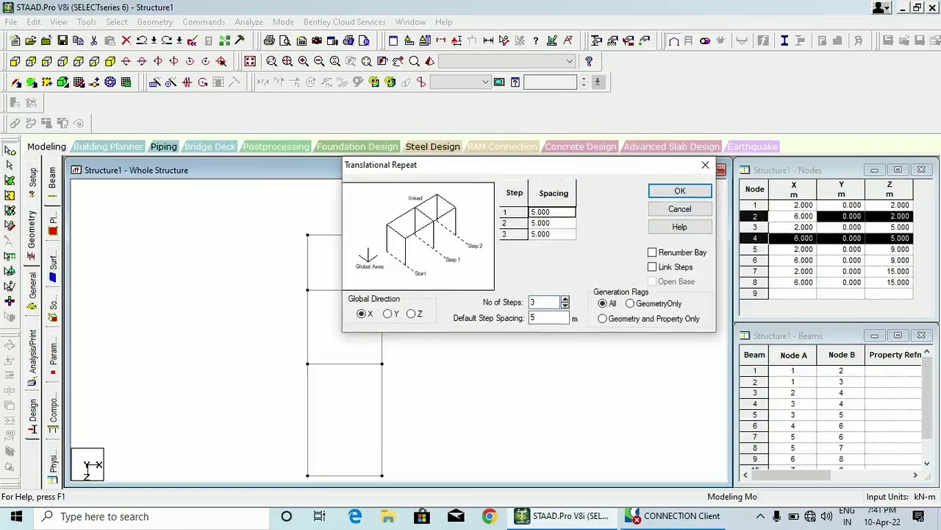
{"action": "type", "text": "3"}
{"action": "key", "text": "Return"}
{"action": "type", "text": "4"}
{"action": "key", "text": "Return"}
{"action": "type", "text": "6"}
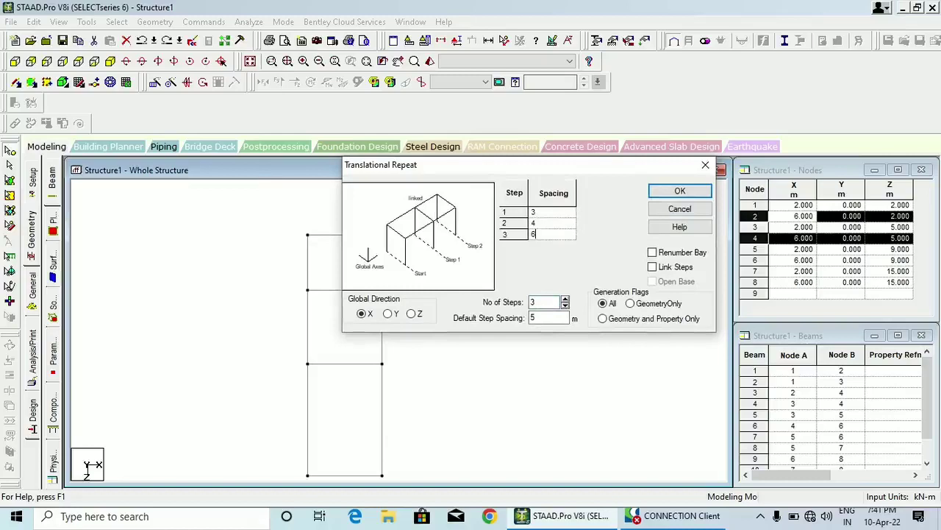
{"action": "left_click", "coordinate": [652, 267]}
{"action": "left_click", "coordinate": [681, 191]}
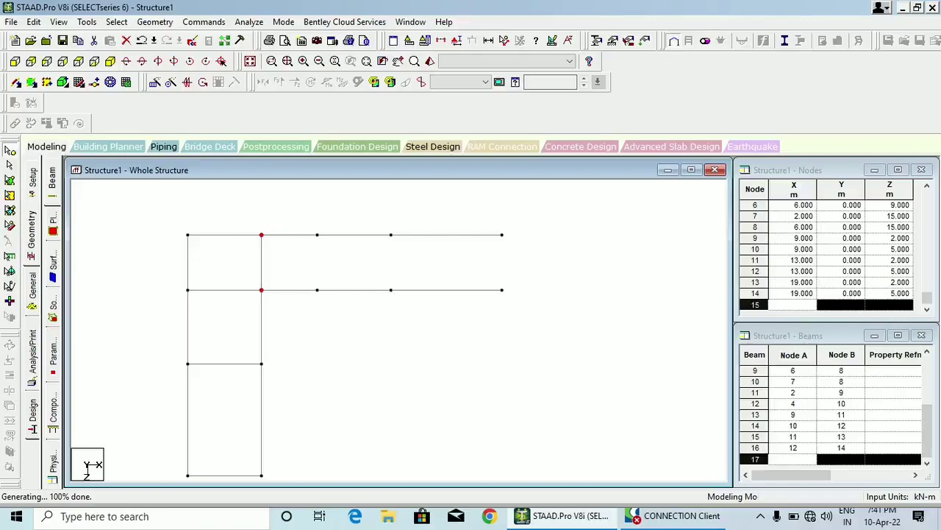
{"action": "key", "text": "ctrl+z"}
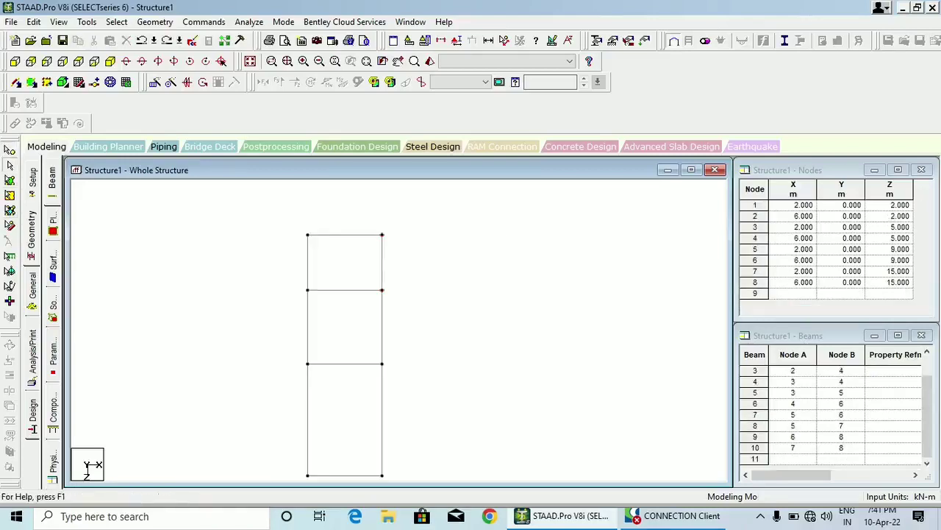
Select the beam between nodes 2 and 4 and set up a translational repeat in X with 3 steps.
{"action": "left_click", "coordinate": [382, 262]}
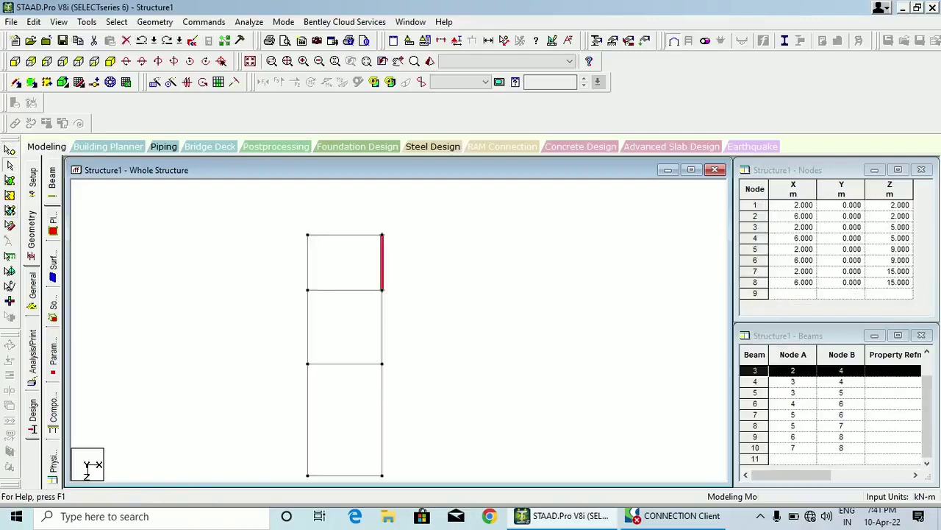
{"action": "left_click", "coordinate": [156, 81]}
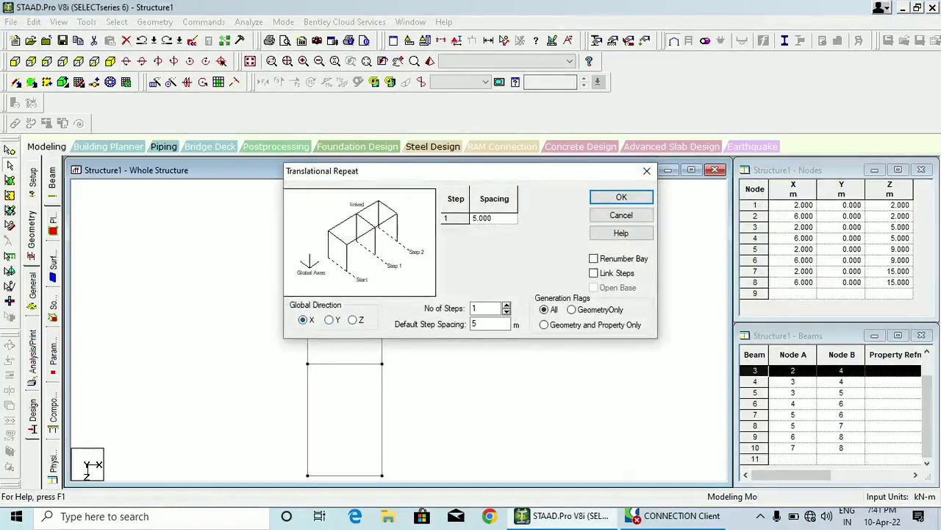
{"action": "left_click", "coordinate": [506, 306]}
{"action": "left_click", "coordinate": [507, 305]}
{"action": "left_click", "coordinate": [490, 323]}
{"action": "left_click", "coordinate": [494, 218]}
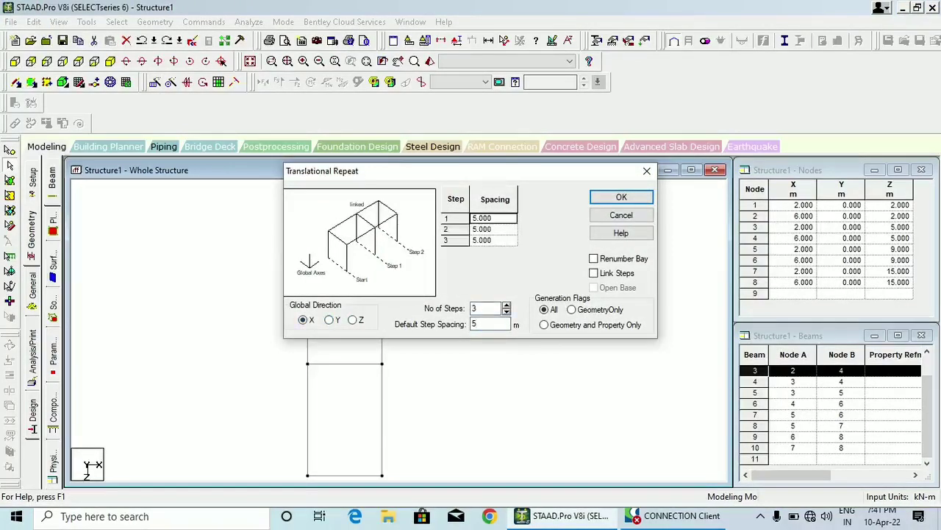
Set the beam repeat's step spacings to 3, 4 and 6 m, enable Link Steps, and generate the bays along X.
{"action": "type", "text": "3"}
{"action": "key", "text": "Return"}
{"action": "type", "text": "4"}
{"action": "key", "text": "Return"}
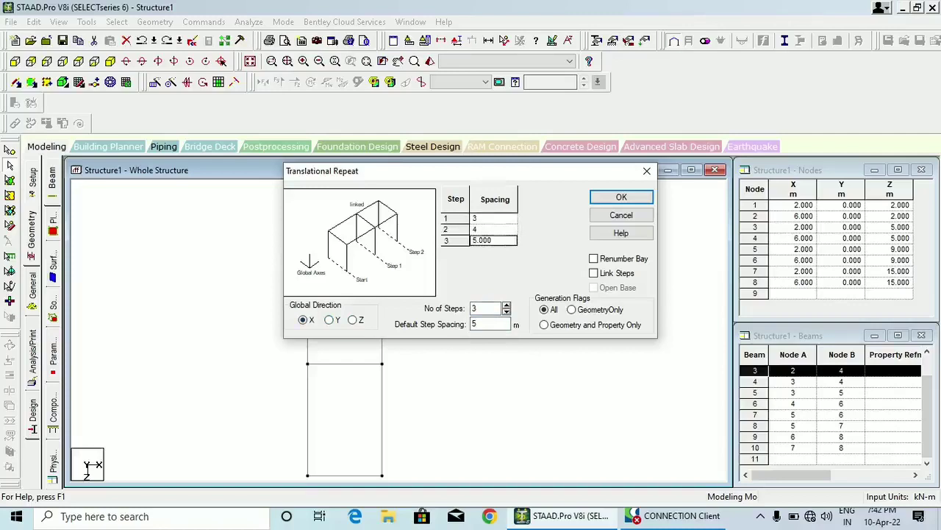
{"action": "type", "text": "6"}
{"action": "left_click", "coordinate": [594, 273]}
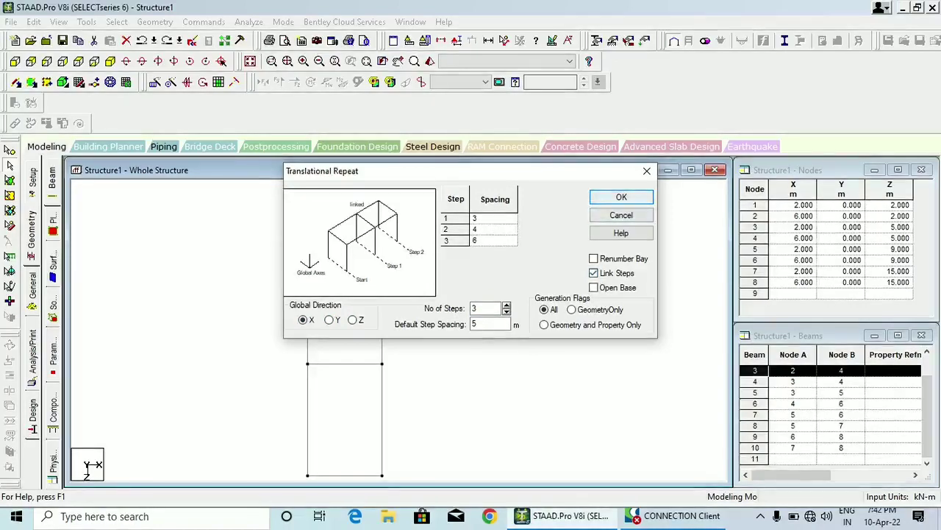
{"action": "key", "text": "Return"}
Examine the linked bays generated along X in plan view and clear the beam selection.
{"action": "scroll", "coordinate": [347, 350], "scroll_direction": "down", "scroll_amount": 1}
{"action": "middle_click_drag", "start_coordinate": [347, 350], "coordinate": [390, 334]}
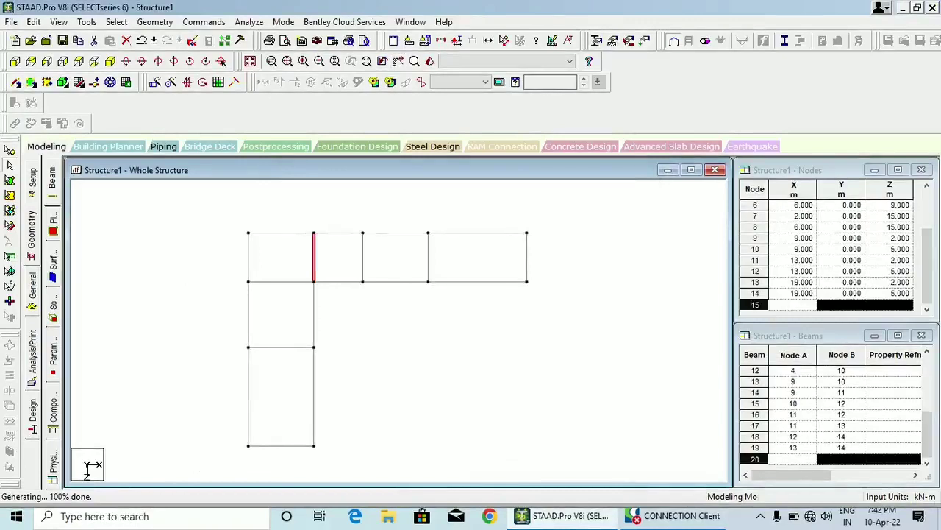
{"action": "scroll", "coordinate": [388, 334], "scroll_direction": "down", "scroll_amount": 1}
{"action": "middle_click_drag", "start_coordinate": [388, 334], "coordinate": [417, 317]}
{"action": "scroll", "coordinate": [388, 318], "scroll_direction": "up", "scroll_amount": 1}
{"action": "scroll", "coordinate": [404, 335], "scroll_direction": "up", "scroll_amount": 2}
{"action": "scroll", "coordinate": [417, 317], "scroll_direction": "down", "scroll_amount": 1}
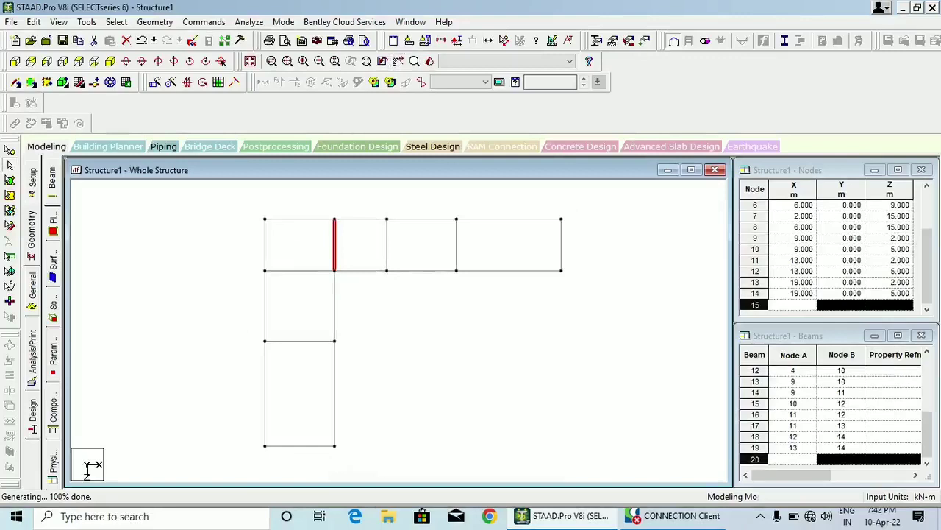
{"action": "middle_click_drag", "start_coordinate": [417, 317], "coordinate": [503, 336]}
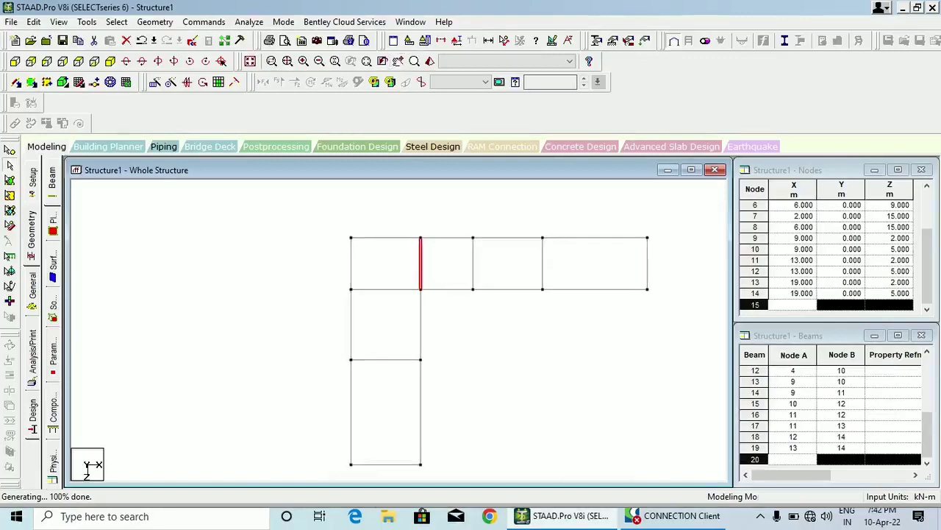
{"action": "left_click", "coordinate": [471, 330]}
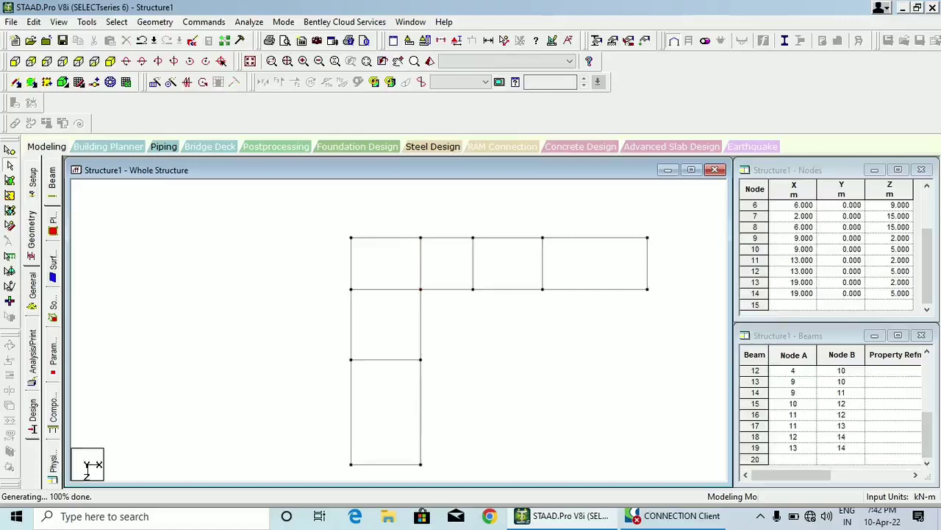
Select the outer beam between nodes 1 and 3 and set up a translational repeat in X with 3 steps, declining the auto save.
{"action": "left_click", "coordinate": [421, 264]}
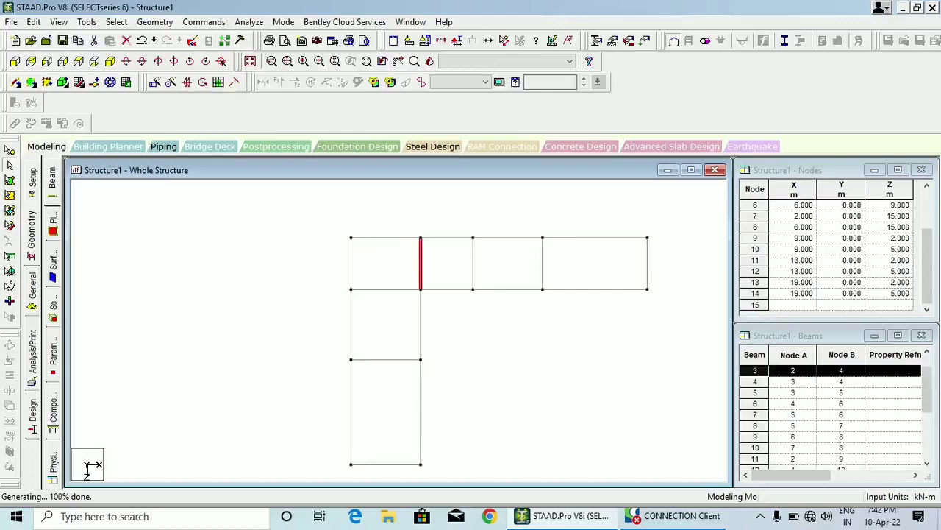
{"action": "left_click", "coordinate": [352, 264]}
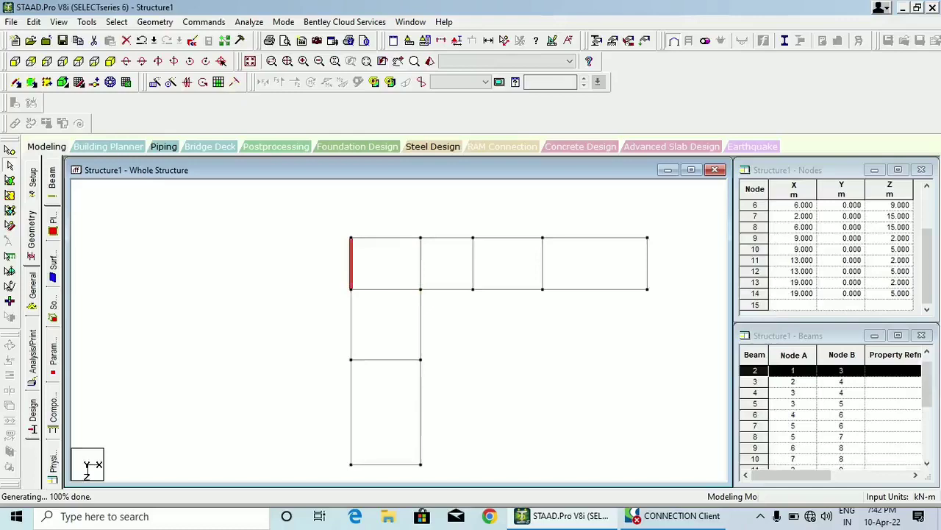
{"action": "middle_click_drag", "start_coordinate": [352, 264], "coordinate": [363, 266]}
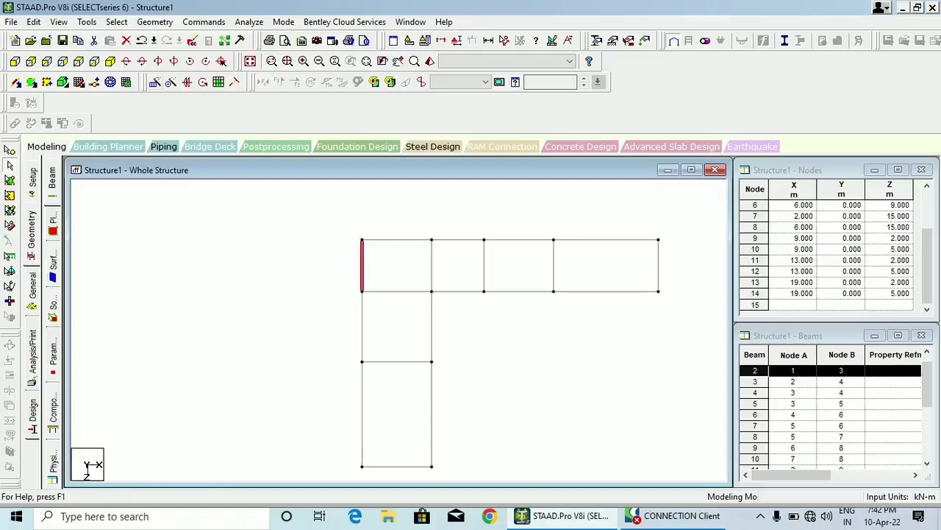
{"action": "left_click", "coordinate": [154, 82]}
{"action": "left_click_drag", "start_coordinate": [439, 173], "coordinate": [565, 122]}
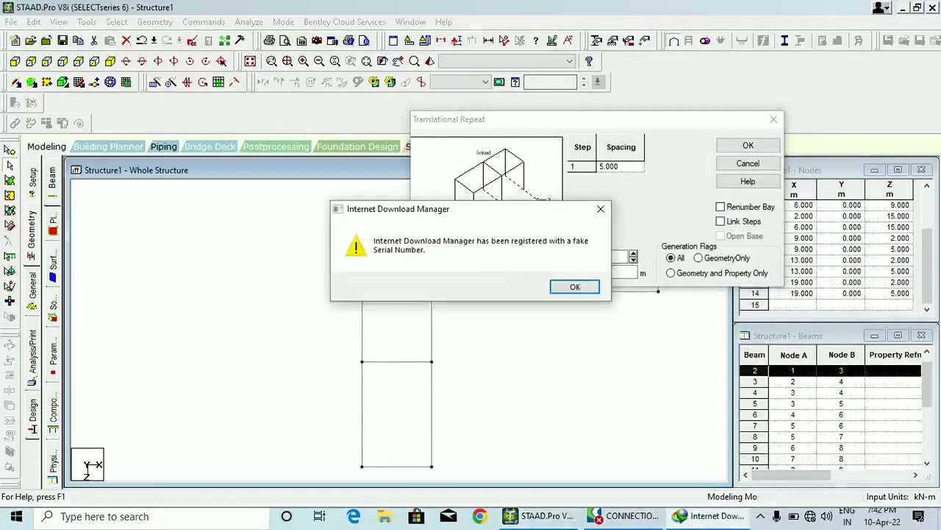
{"action": "left_click", "coordinate": [601, 209]}
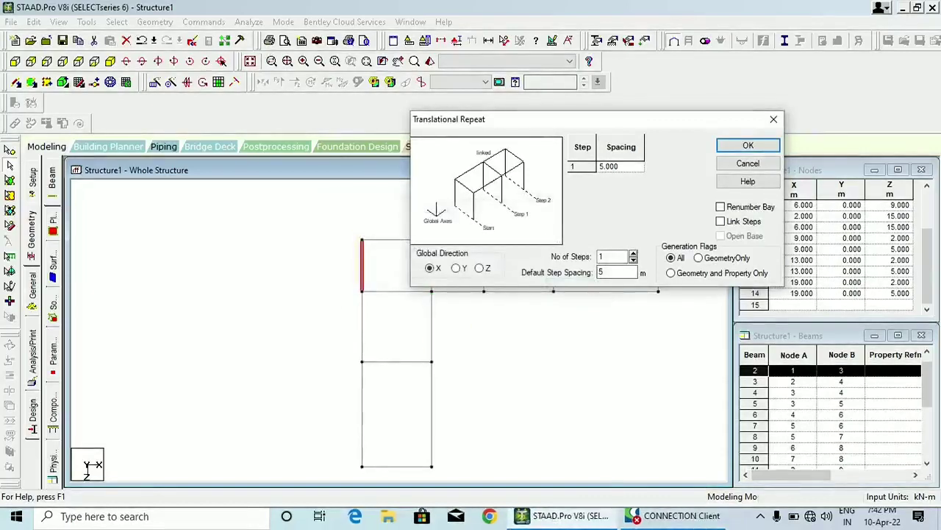
{"action": "left_click_drag", "start_coordinate": [592, 120], "coordinate": [450, 109]}
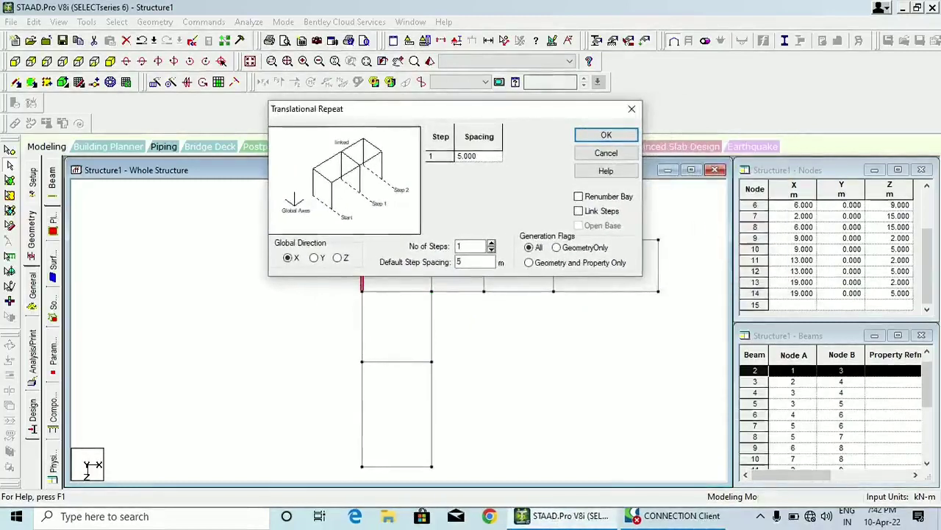
{"action": "left_click", "coordinate": [492, 243]}
{"action": "left_click", "coordinate": [491, 243]}
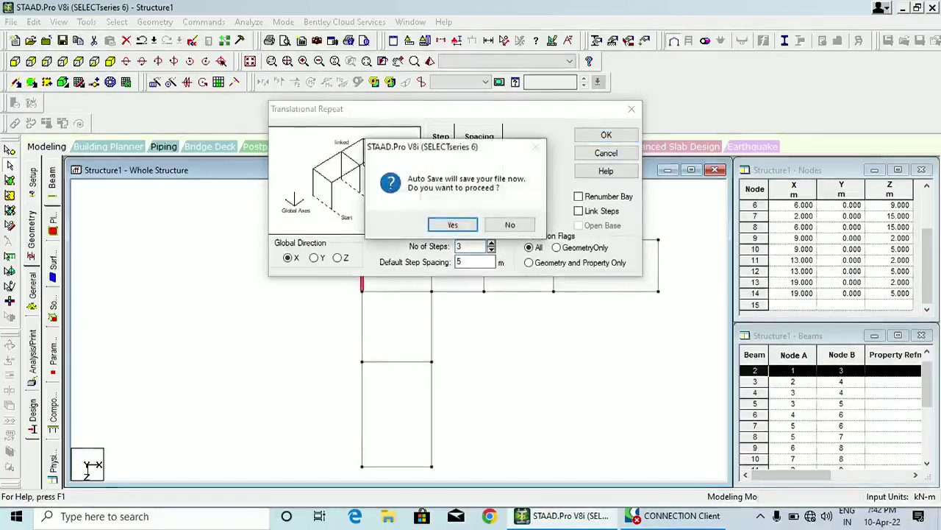
{"action": "left_click", "coordinate": [510, 224]}
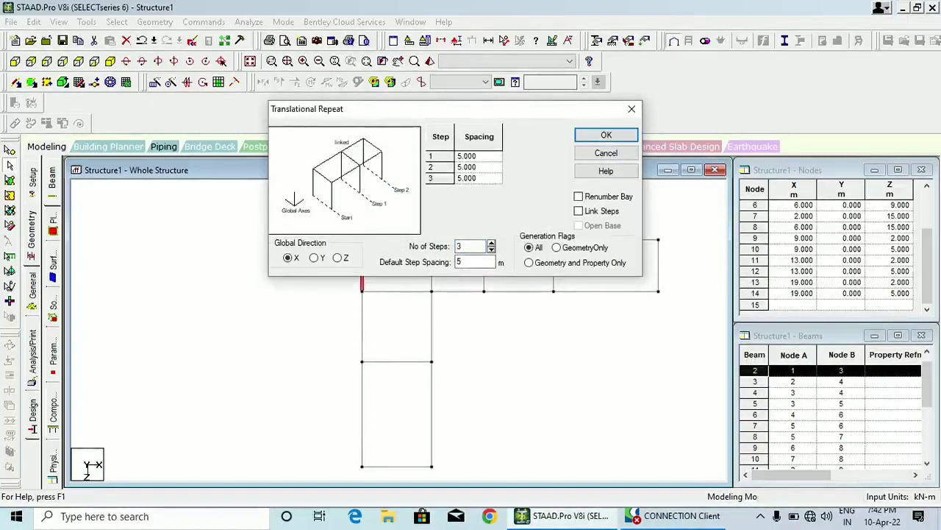
{"action": "left_click_drag", "start_coordinate": [409, 111], "coordinate": [462, 114]}
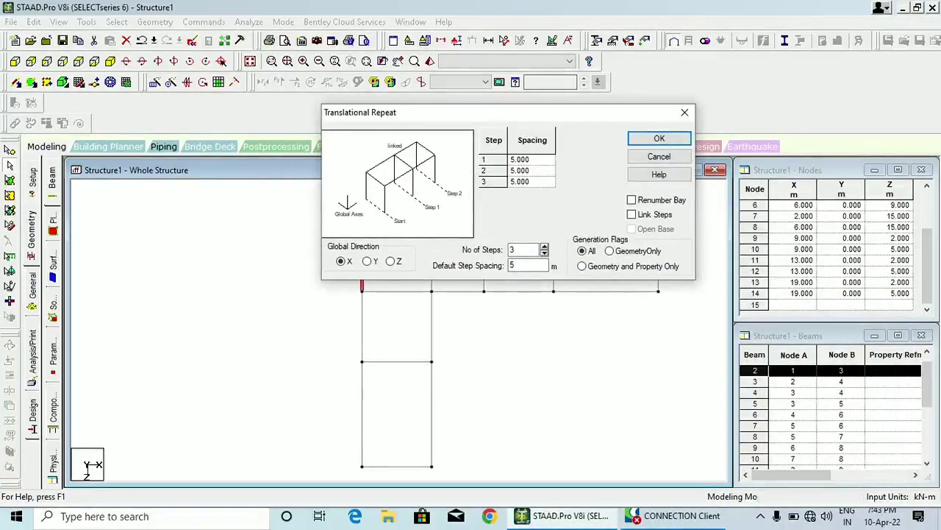
{"action": "left_click_drag", "start_coordinate": [386, 113], "coordinate": [446, 119]}
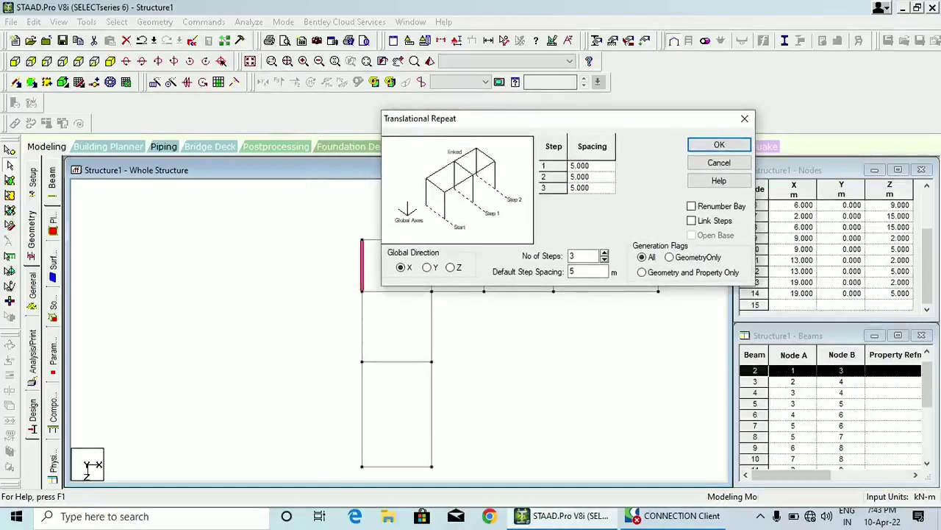
{"action": "left_click_drag", "start_coordinate": [525, 124], "coordinate": [405, 103]}
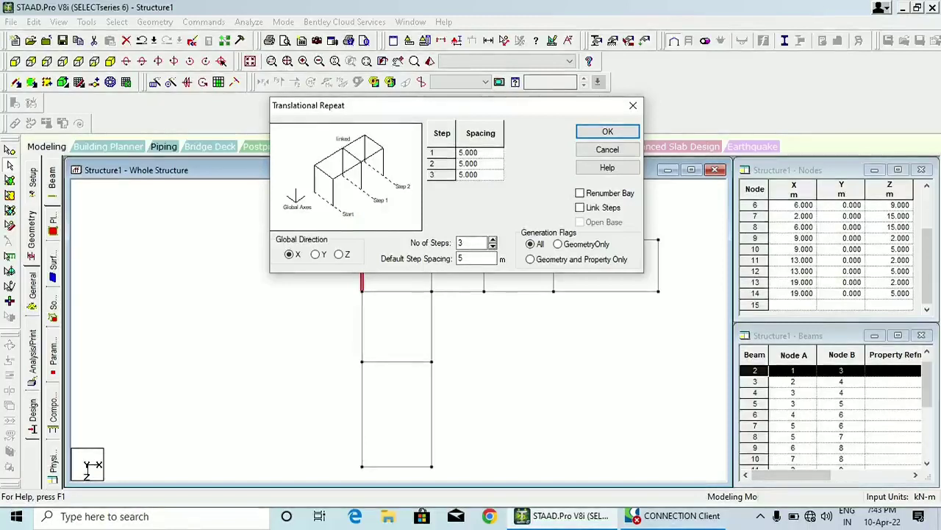
Set the outer beam's repeat spacings to -3, -4 and -6 m, enable Link Steps, and generate the bays along negative X.
{"action": "left_click", "coordinate": [479, 152]}
{"action": "left_click_drag", "start_coordinate": [479, 152], "coordinate": [458, 152]}
{"action": "type", "text": "3"}
{"action": "key", "text": "BackSpace"}
{"action": "type", "text": "-3"}
{"action": "key", "text": "Down"}
{"action": "type", "text": "-"}
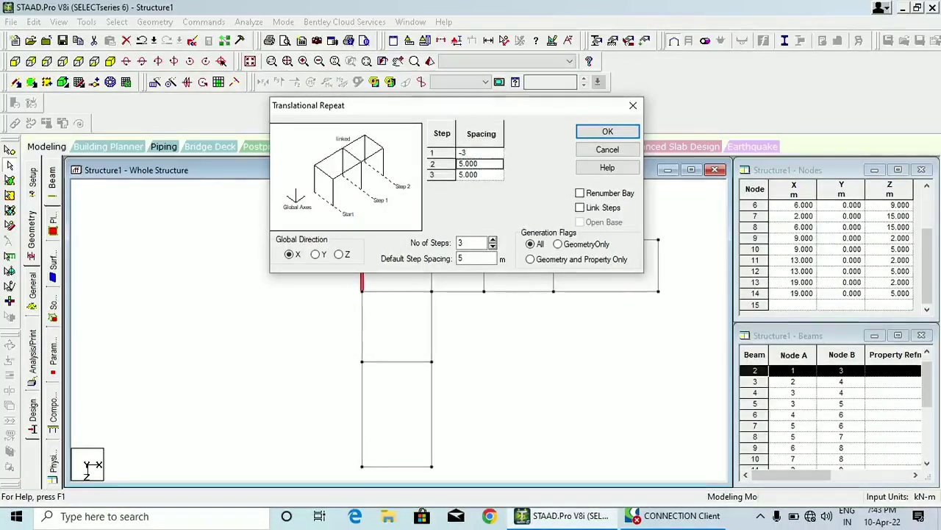
{"action": "type", "text": "4"}
{"action": "key", "text": "Down"}
{"action": "type", "text": "-6"}
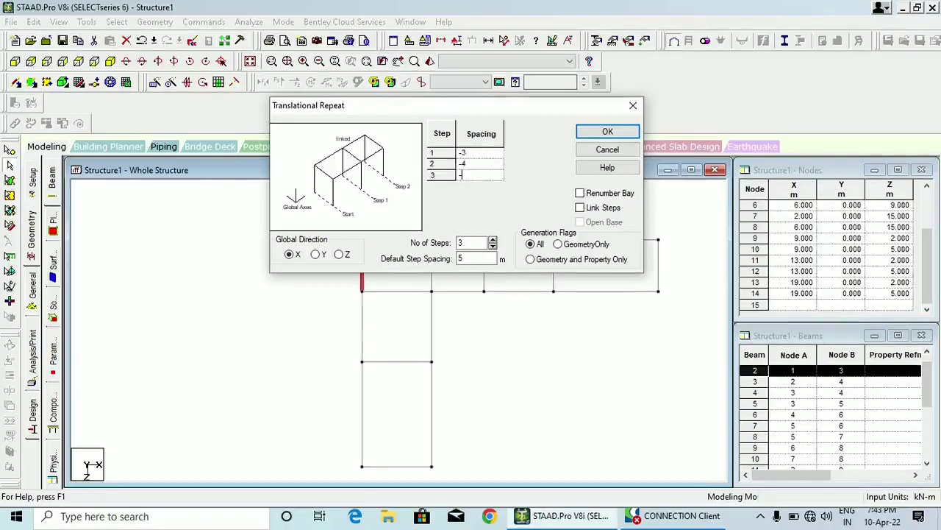
{"action": "left_click", "coordinate": [580, 207]}
{"action": "left_click", "coordinate": [607, 131]}
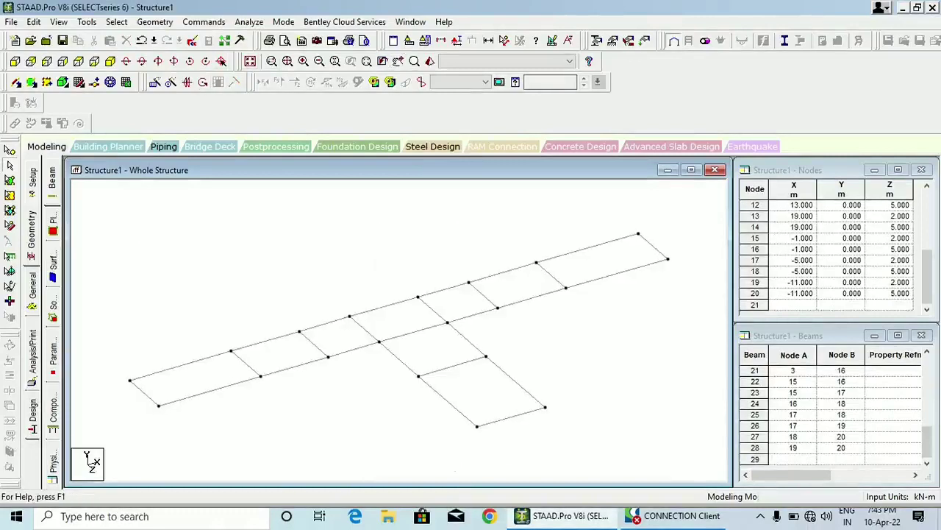
Select the whole plan geometry and set up a translational repeat in Y with 2 steps and Link Steps enabled.
{"action": "left_click", "coordinate": [250, 61]}
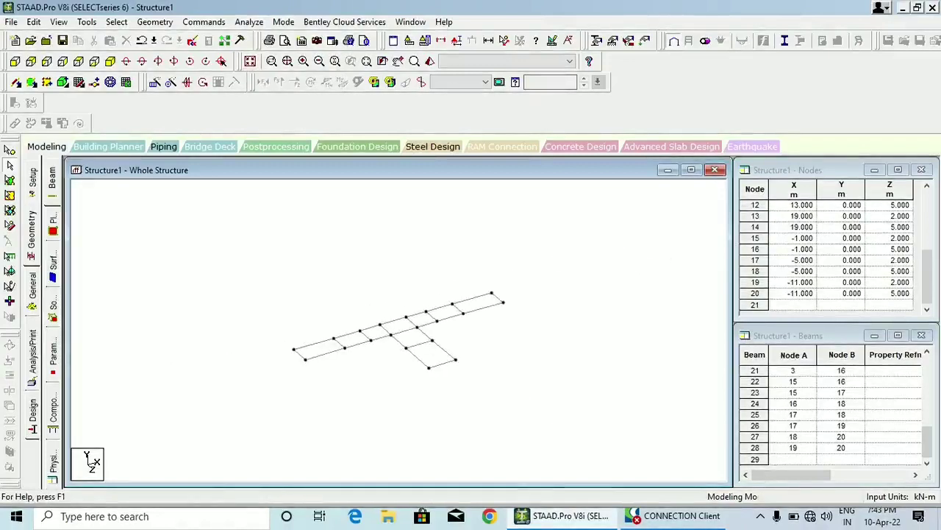
{"action": "left_click_drag", "start_coordinate": [208, 225], "coordinate": [521, 411]}
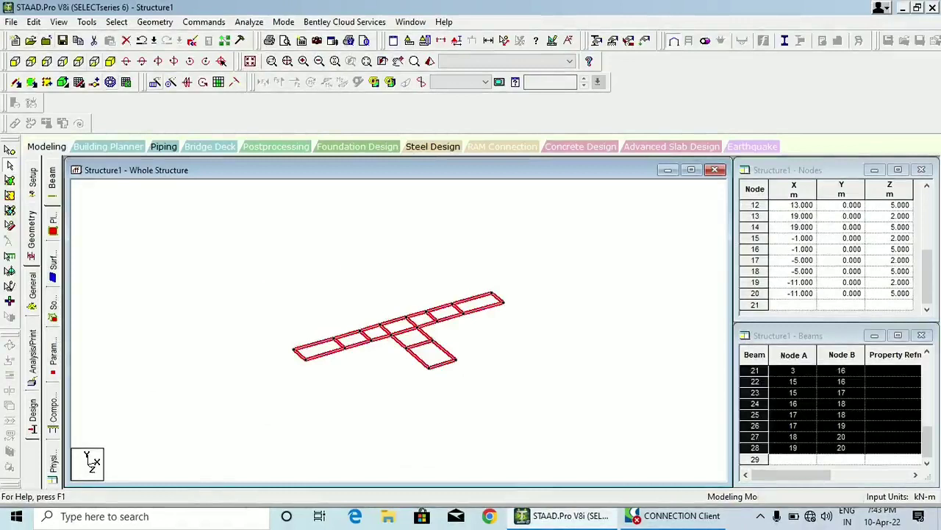
{"action": "left_click", "coordinate": [155, 82]}
{"action": "left_click", "coordinate": [329, 320]}
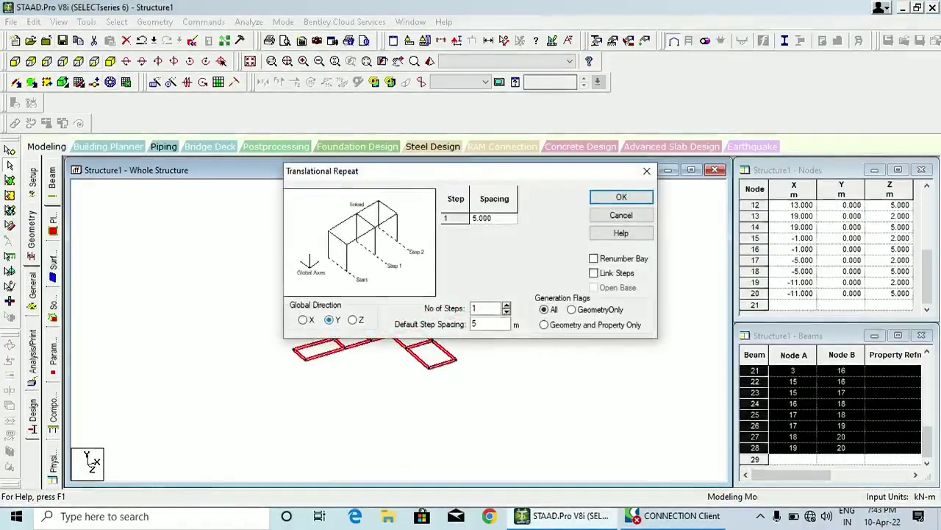
{"action": "left_click", "coordinate": [593, 272]}
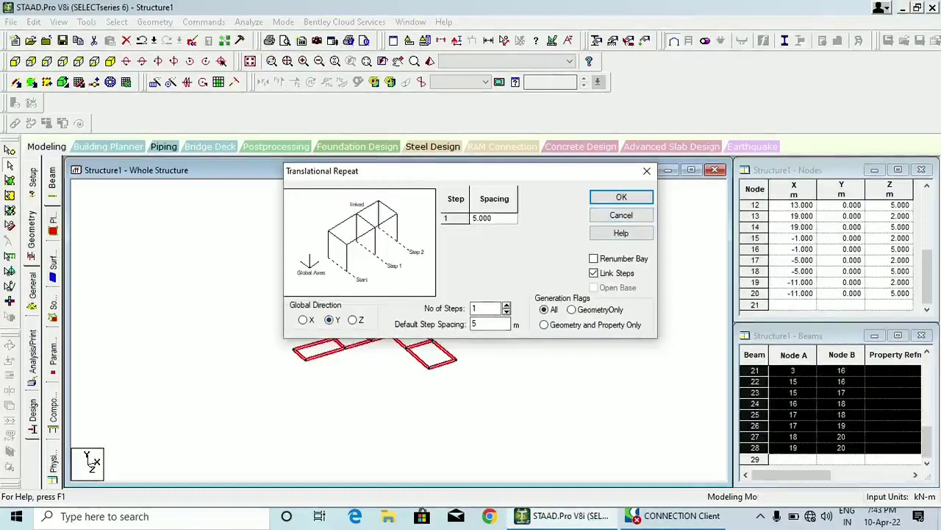
{"action": "left_click", "coordinate": [507, 304]}
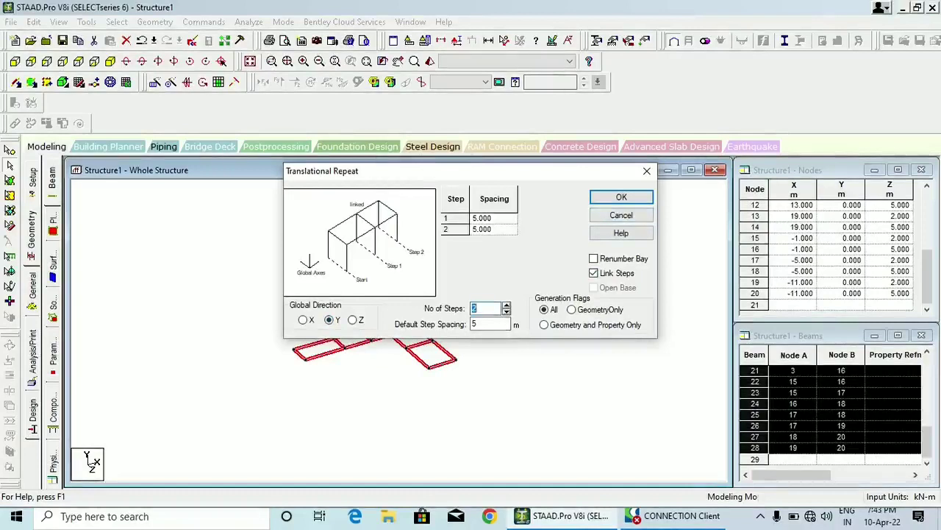
Set the Y repeat's default step spacing to 3 m and generate the linked storeys.
{"action": "key", "text": "Tab"}
{"action": "type", "text": "5"}
{"action": "double_click", "coordinate": [475, 324]}
{"action": "type", "text": "3"}
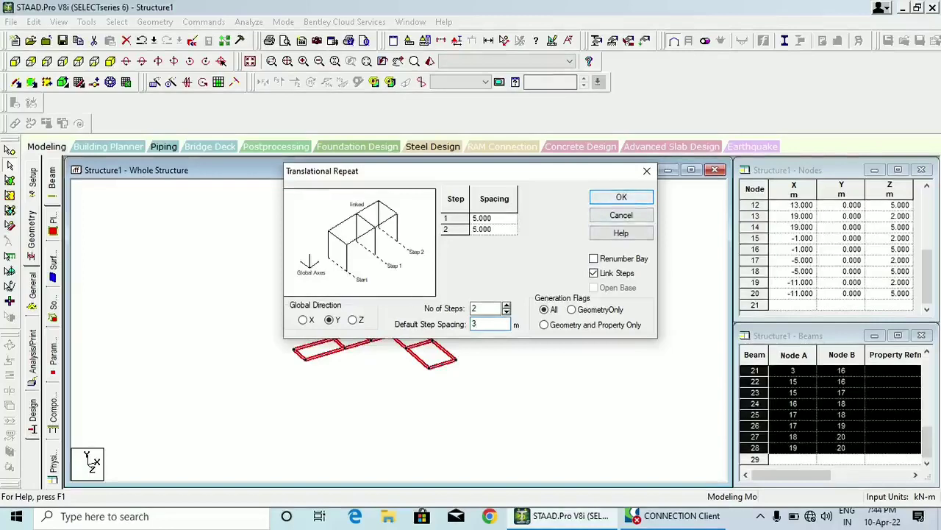
{"action": "left_click", "coordinate": [621, 197]}
Delete the selected ground-level beams and confirm the deletion, keeping the columns and upper floors.
{"action": "scroll", "coordinate": [400, 330], "scroll_direction": "up", "scroll_amount": 9}
{"action": "middle_click_drag", "start_coordinate": [400, 330], "coordinate": [395, 274]}
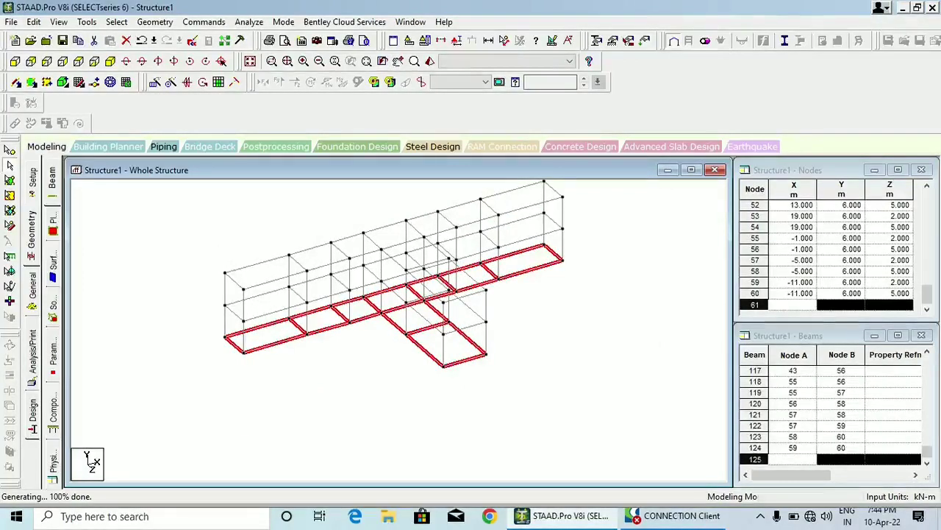
{"action": "key", "text": "Delete"}
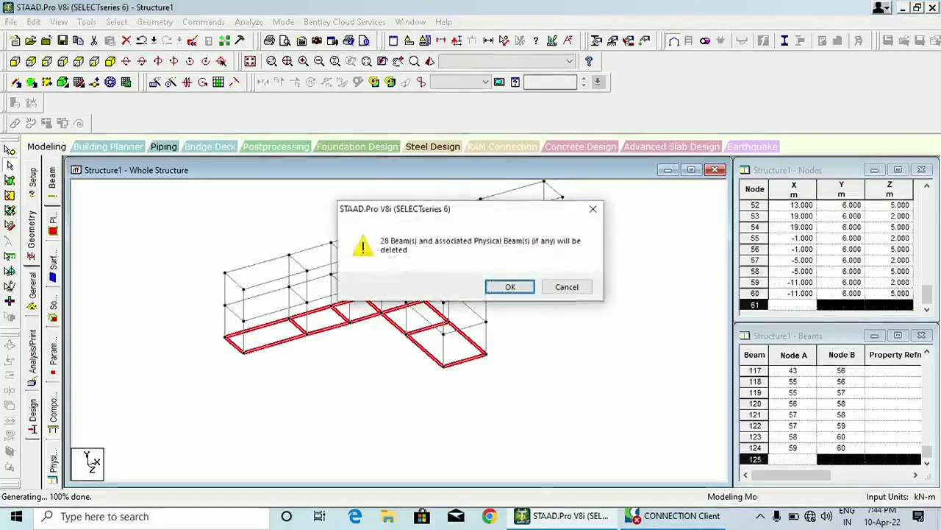
{"action": "key", "text": "Return"}
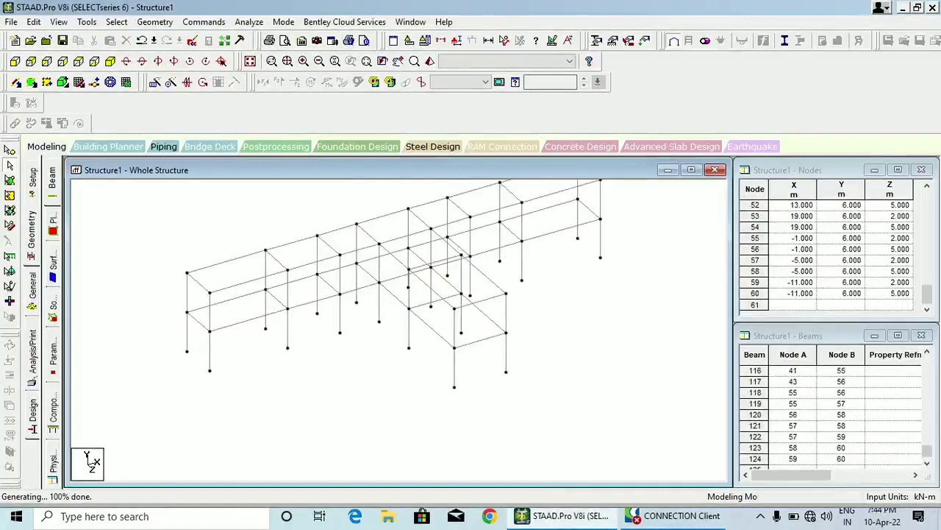
Examine the two-storey frame with its columns and floor beams in the isometric view.
{"action": "middle_click_drag", "start_coordinate": [399, 323], "coordinate": [394, 338]}
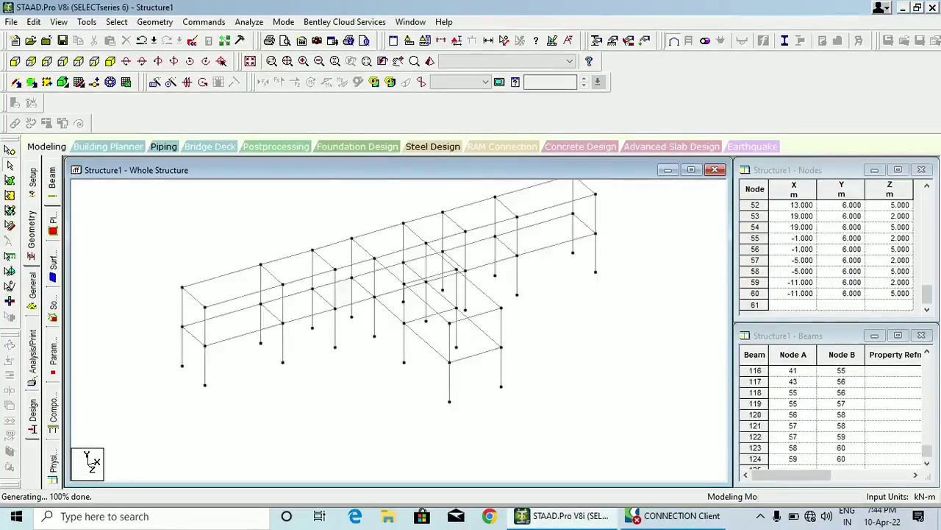
{"action": "mouse_move", "coordinate": [393, 338]}
{"action": "middle_mouse_down"}
{"action": "mouse_move", "coordinate": [403, 369]}
{"action": "mouse_move", "coordinate": [386, 353]}
{"action": "middle_mouse_up"}
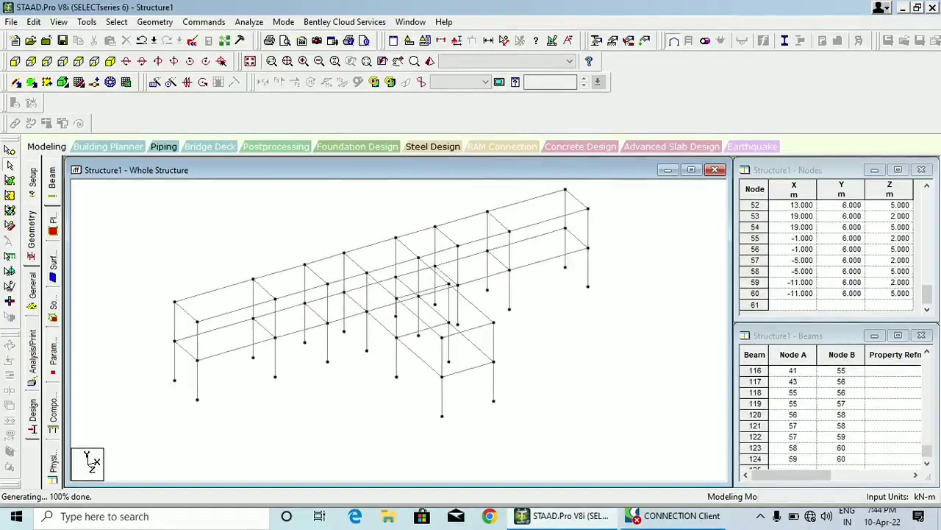
{"action": "scroll", "coordinate": [382, 300], "scroll_direction": "up", "scroll_amount": 1}
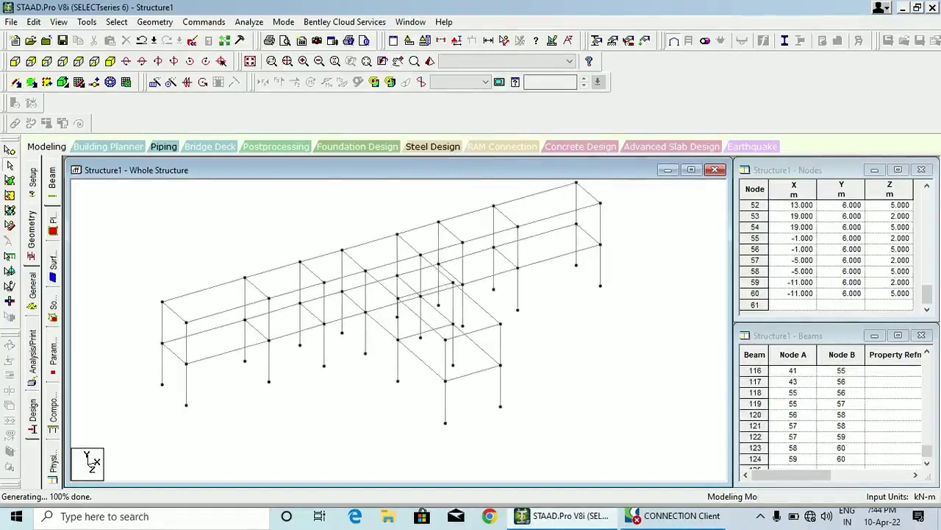
{"action": "middle_click_drag", "start_coordinate": [381, 301], "coordinate": [406, 314]}
{"action": "scroll", "coordinate": [382, 313], "scroll_direction": "down", "scroll_amount": 3}
{"action": "scroll", "coordinate": [425, 279], "scroll_direction": "up", "scroll_amount": 1}
{"action": "scroll", "coordinate": [394, 307], "scroll_direction": "down", "scroll_amount": 2}
{"action": "scroll", "coordinate": [390, 317], "scroll_direction": "up", "scroll_amount": 1}
{"action": "scroll", "coordinate": [389, 318], "scroll_direction": "up", "scroll_amount": 2}
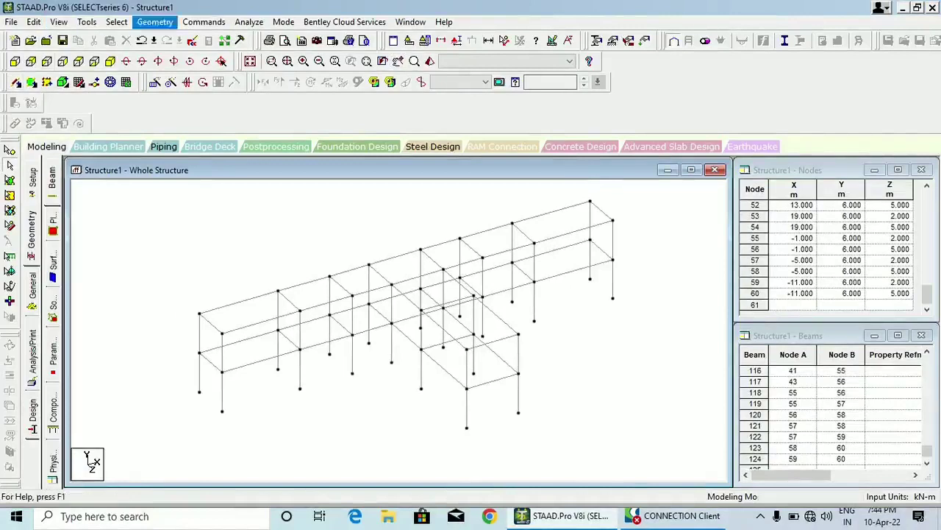
{"action": "left_click", "coordinate": [154, 22]}
{"action": "key", "text": "Right"}
{"action": "key", "text": "Down"}
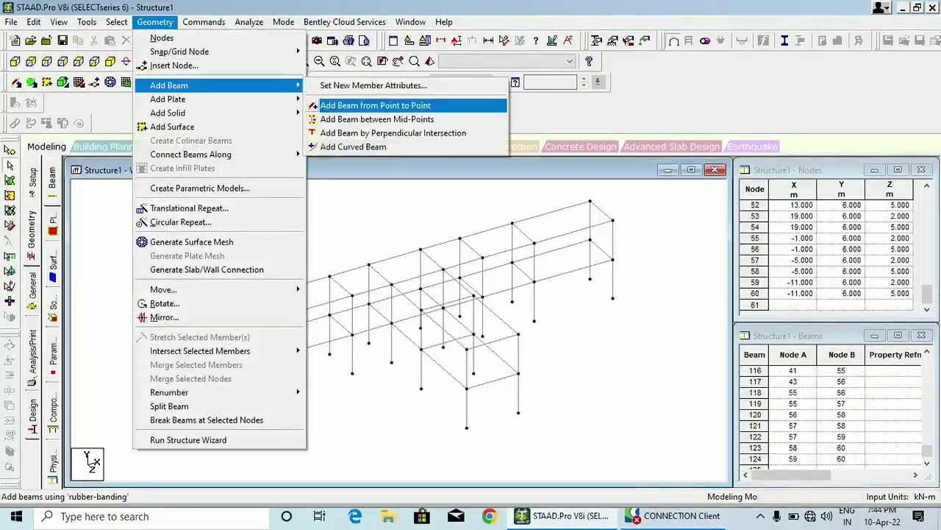
{"action": "key", "text": "Down"}
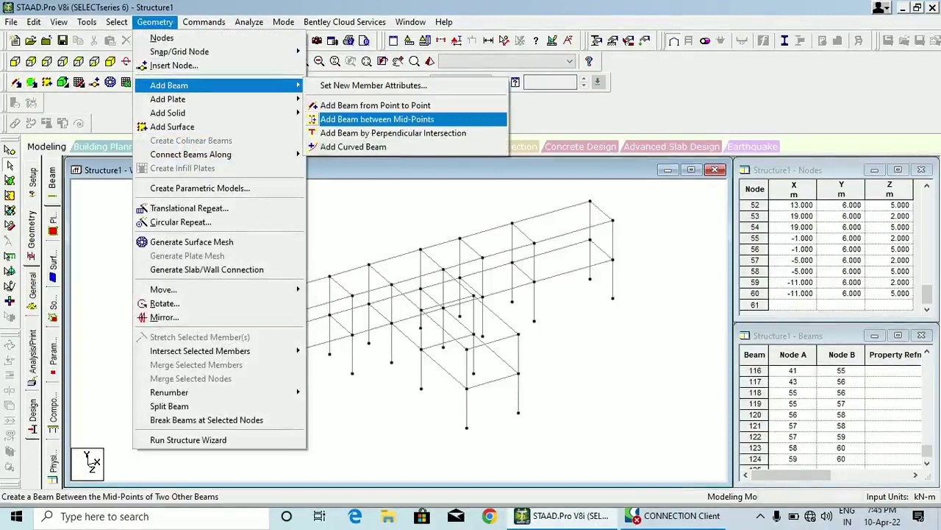
{"action": "key", "text": "Down"}
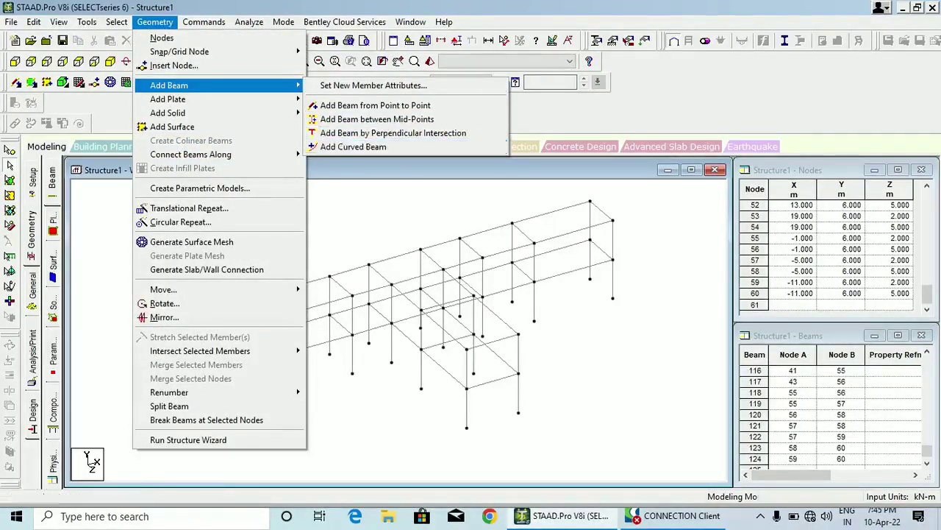
{"action": "left_click", "coordinate": [456, 236]}
{"action": "middle_click_drag", "start_coordinate": [456, 235], "coordinate": [429, 254]}
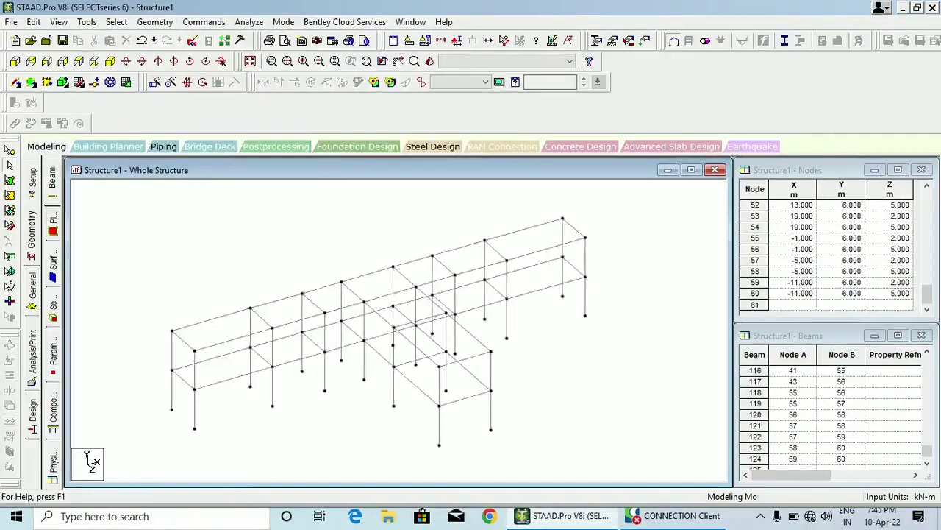
{"action": "scroll", "coordinate": [429, 253], "scroll_direction": "down", "scroll_amount": 1}
{"action": "middle_click_drag", "start_coordinate": [369, 321], "coordinate": [359, 306]}
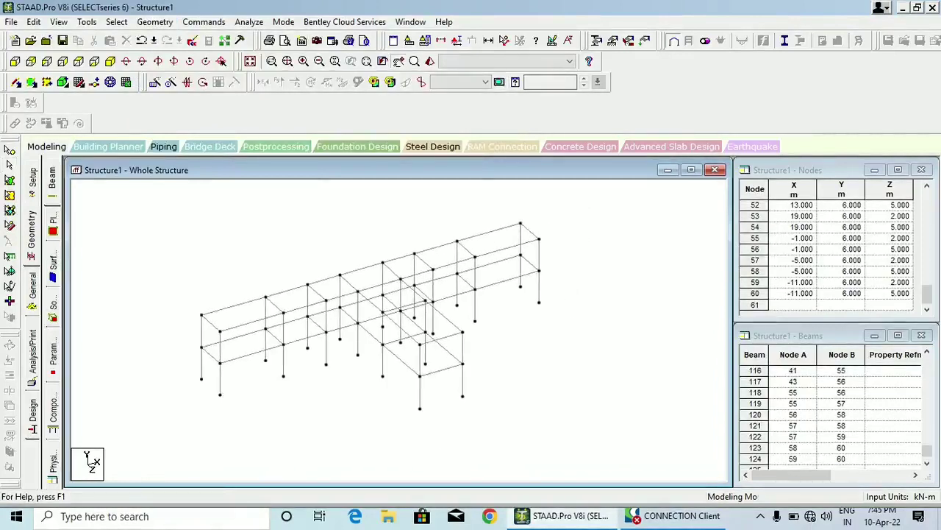
{"action": "scroll", "coordinate": [359, 306], "scroll_direction": "up", "scroll_amount": 1}
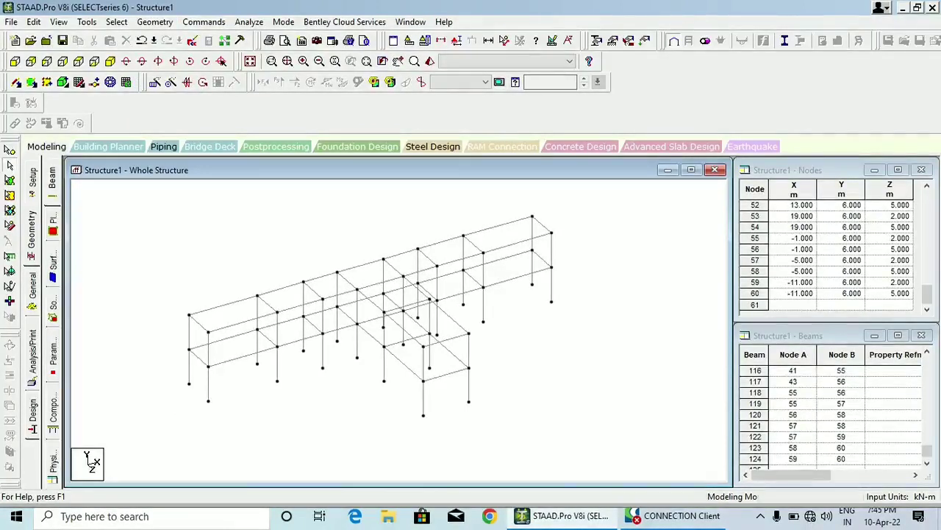
{"action": "middle_click_drag", "start_coordinate": [360, 305], "coordinate": [365, 318]}
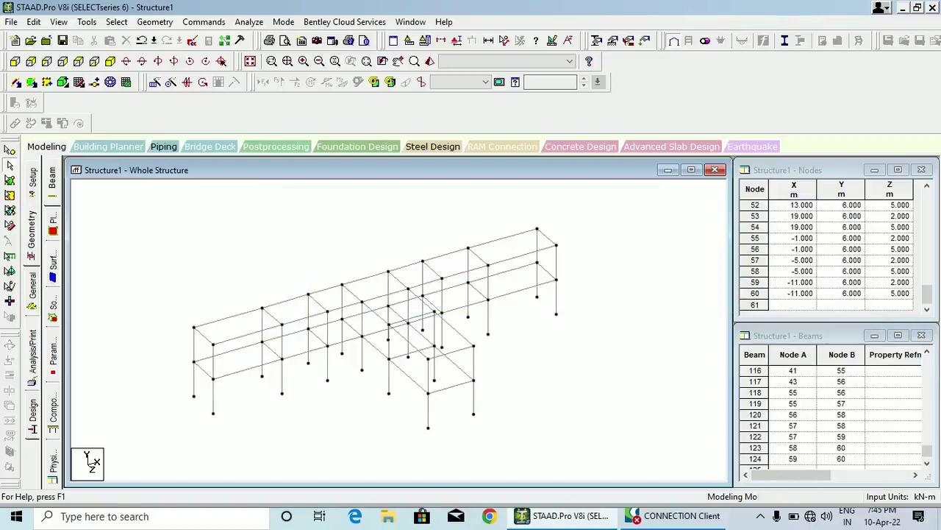
{"action": "middle_click_drag", "start_coordinate": [399, 321], "coordinate": [399, 330]}
{"action": "scroll", "coordinate": [399, 330], "scroll_direction": "down", "scroll_amount": 1}
{"action": "scroll", "coordinate": [371, 334], "scroll_direction": "down", "scroll_amount": 2}
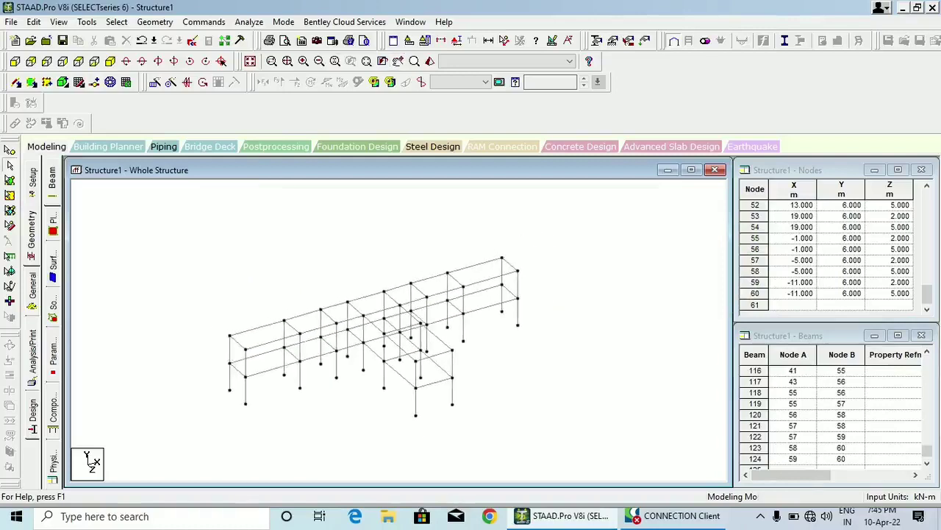
{"action": "scroll", "coordinate": [370, 331], "scroll_direction": "up", "scroll_amount": 5}
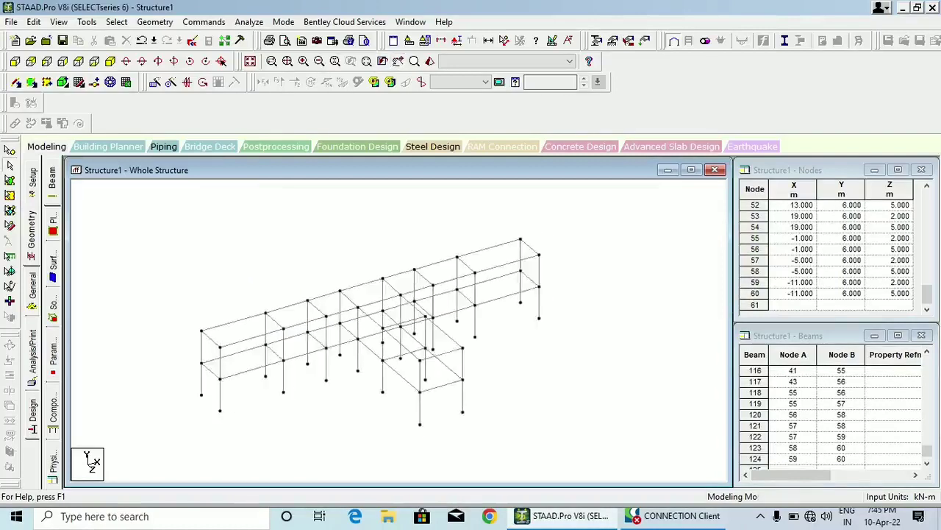
{"action": "middle_click_drag", "start_coordinate": [370, 331], "coordinate": [362, 310]}
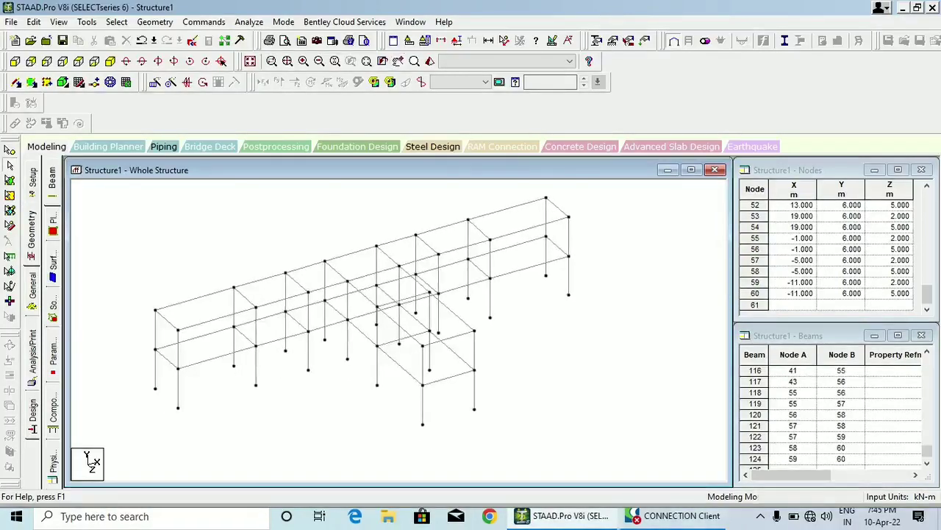
{"action": "left_click", "coordinate": [760, 517]}
{"action": "left_click", "coordinate": [788, 489]}
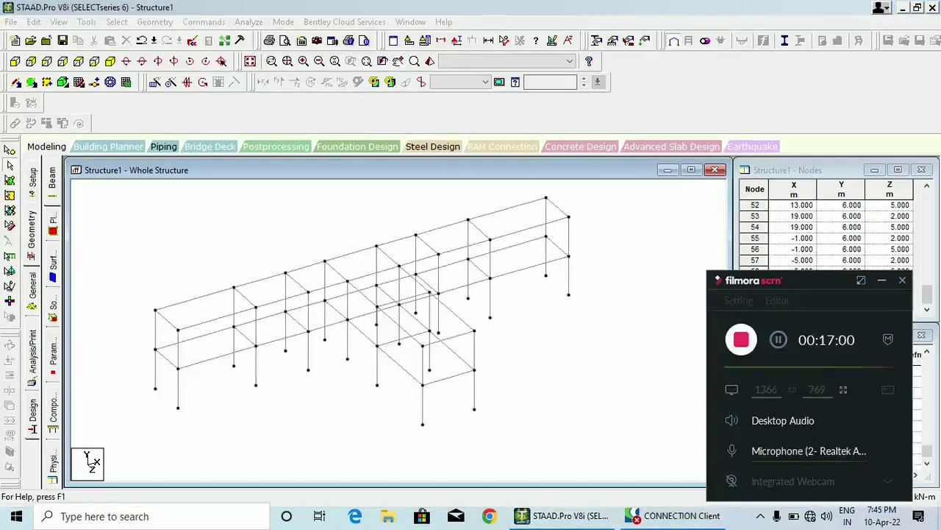
{"action": "scroll", "coordinate": [362, 310], "scroll_direction": "up", "scroll_amount": 1}
{"action": "scroll", "coordinate": [362, 324], "scroll_direction": "down", "scroll_amount": 2}
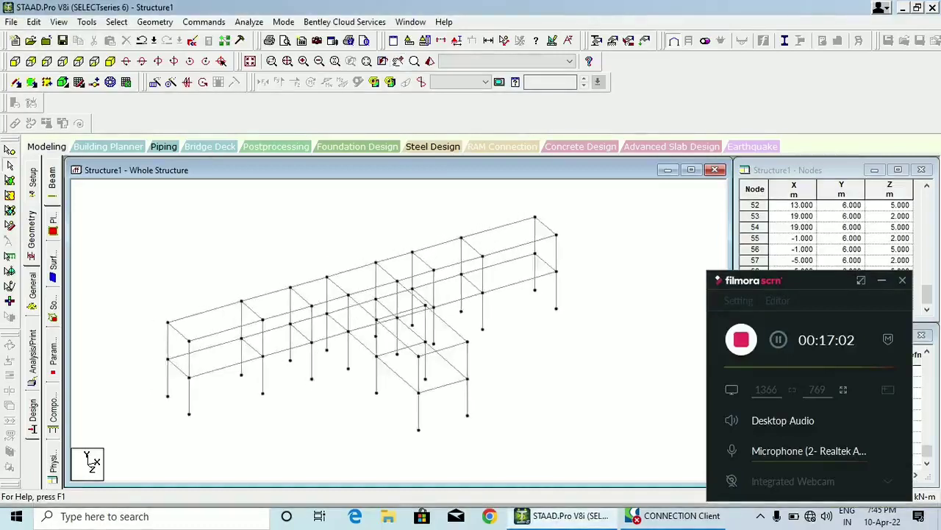